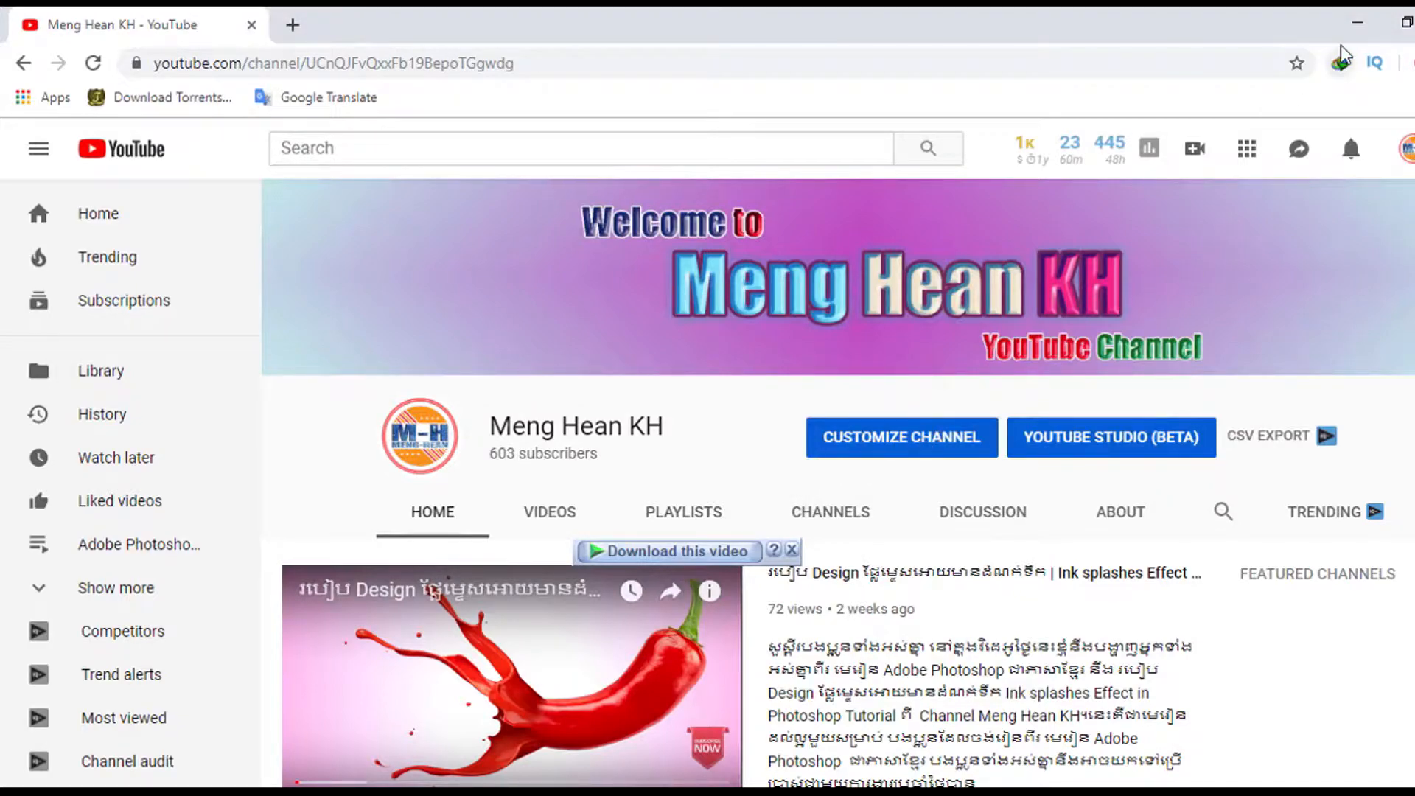
- Switch to Untitled-1.png in Photoshop and draw a white rectangle about 338 by 266 px over the phone's screen
click(1358, 23)
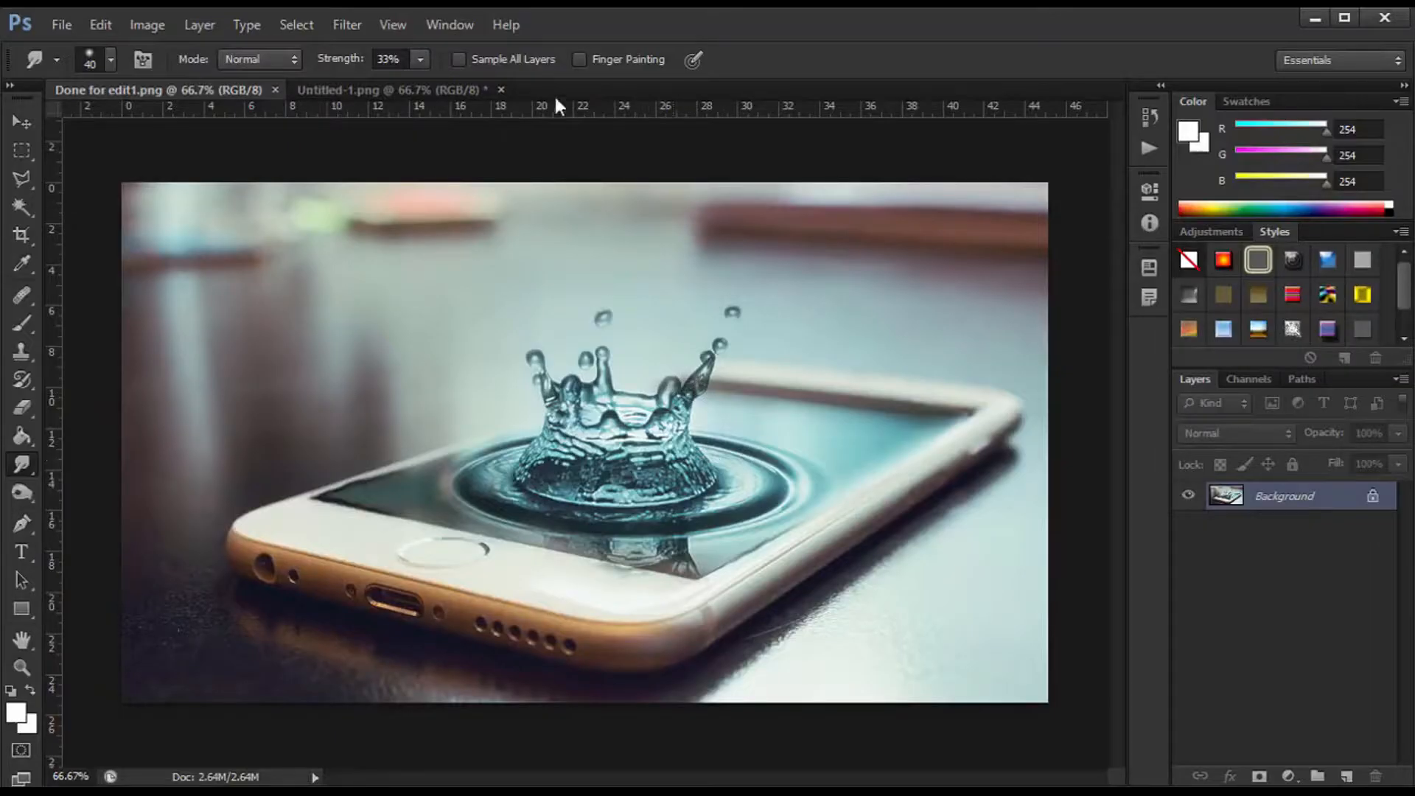
click(392, 87)
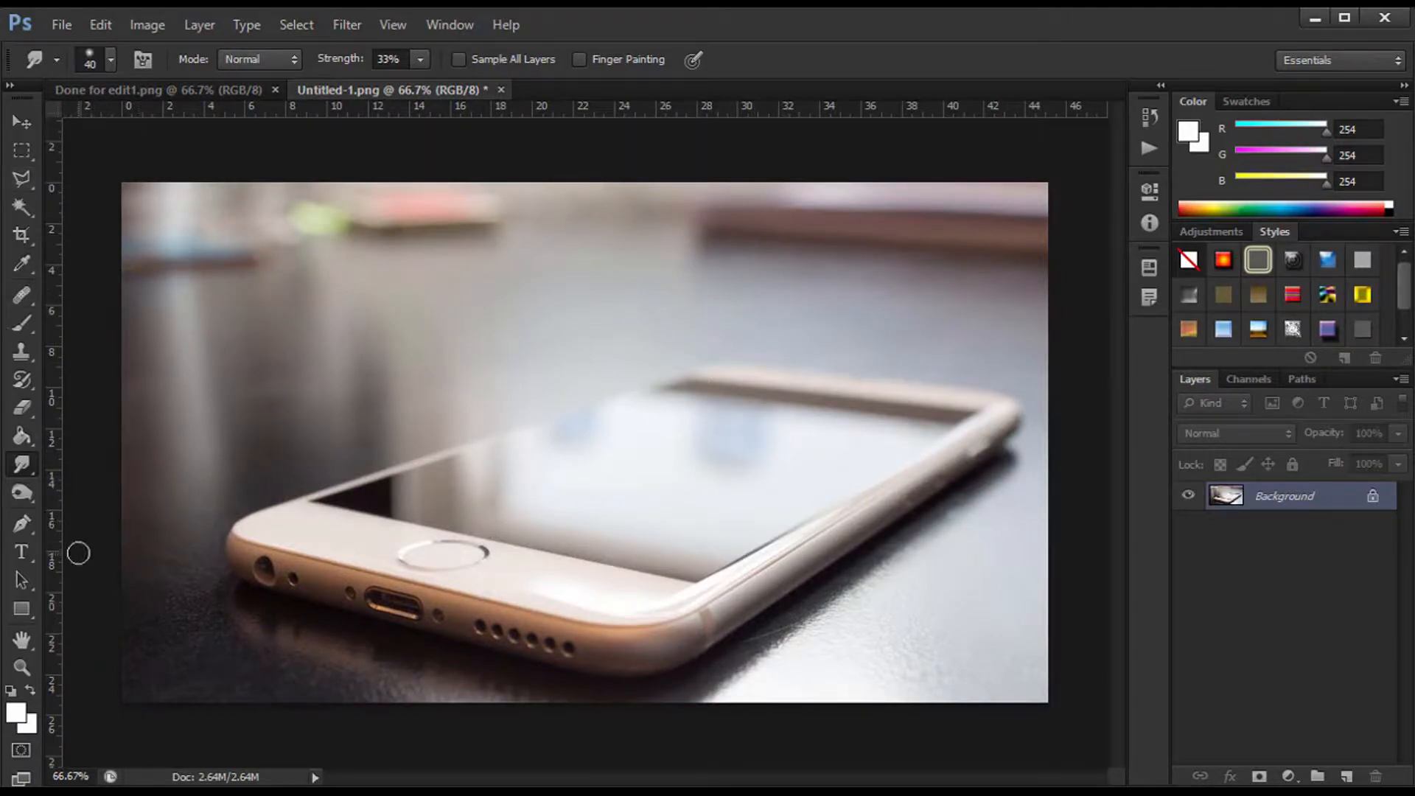
right_click(22, 613)
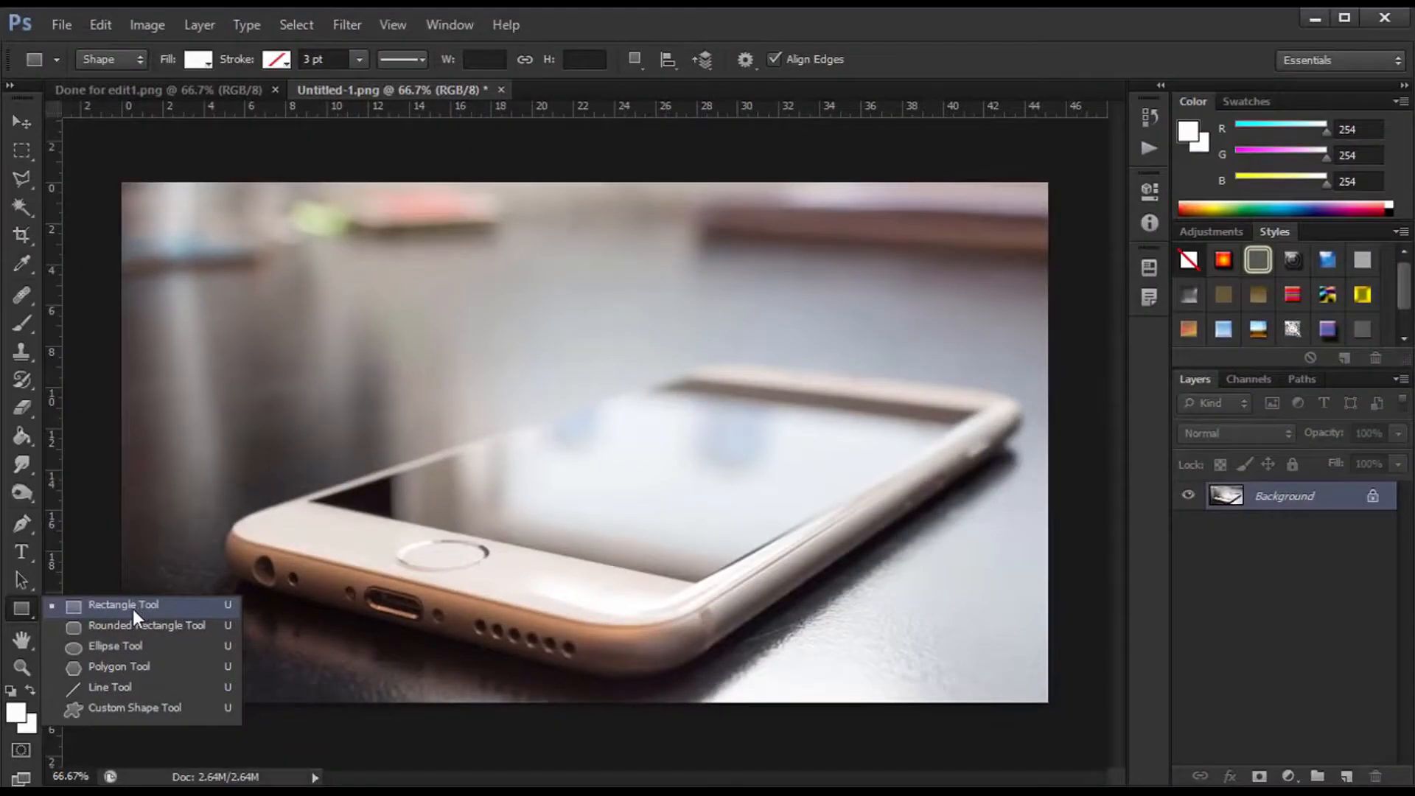
click(274, 611)
drag(453, 391, 696, 582)
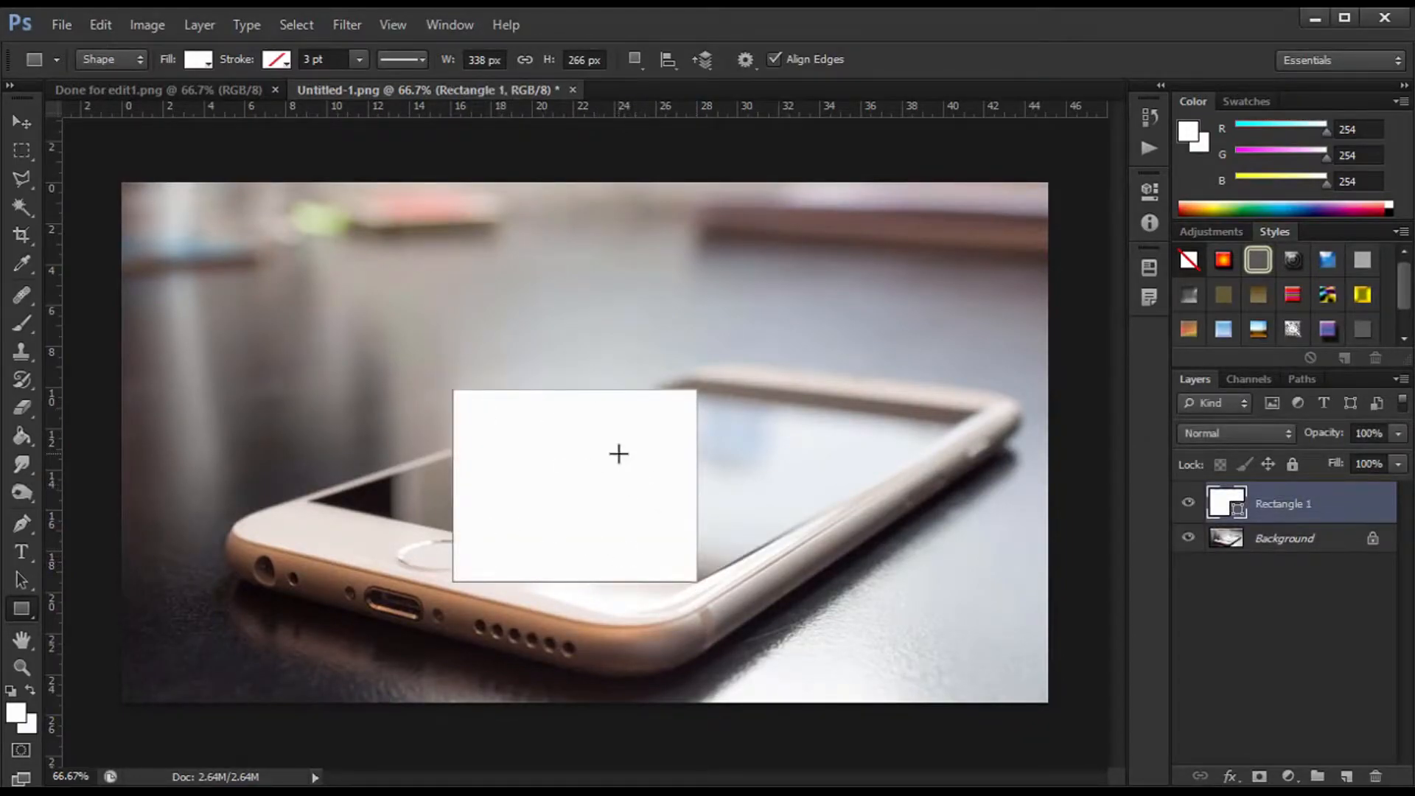
- Skew the rectangle so its four corners match the phone's screen, and set its blend mode to Darker Color
key(ctrl+t)
right_click(619, 451)
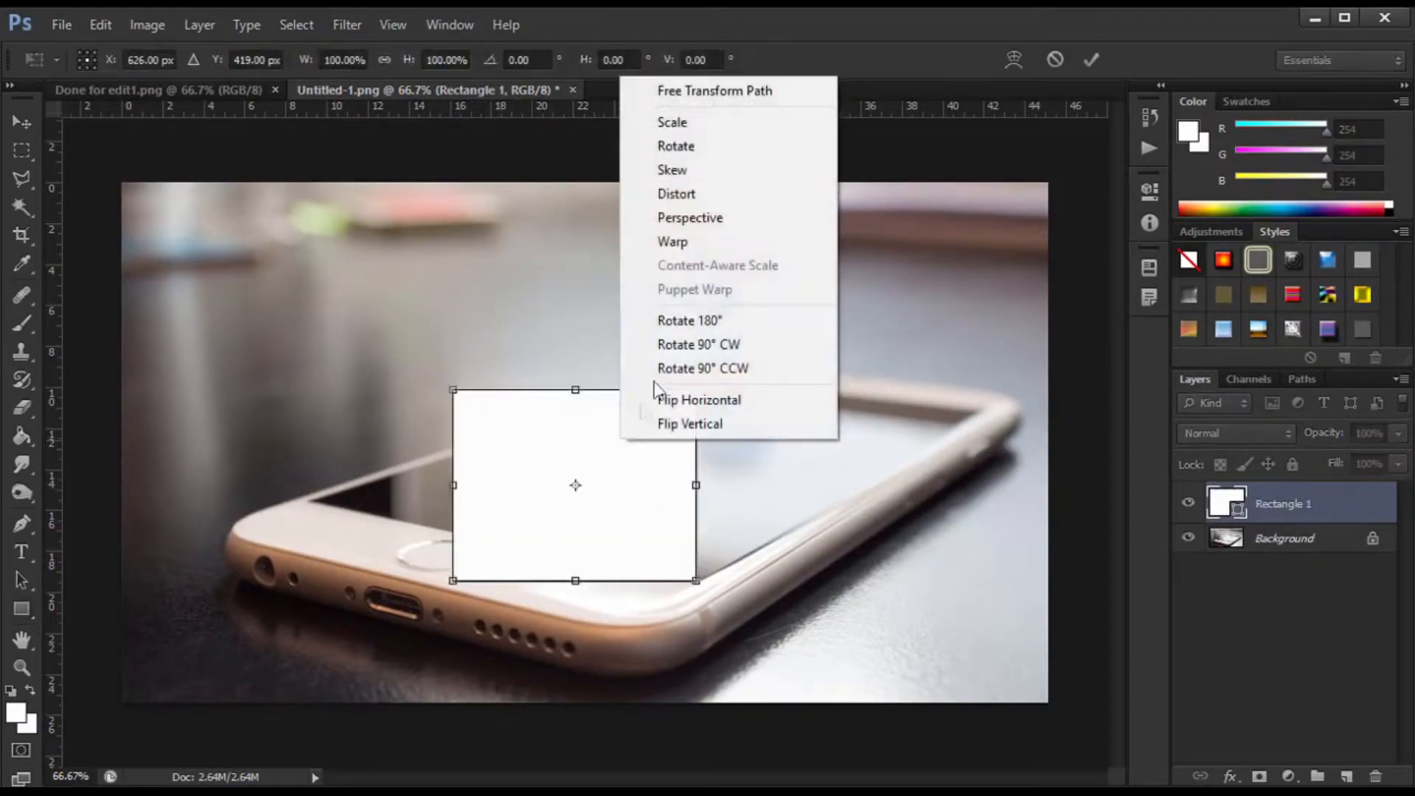
click(682, 170)
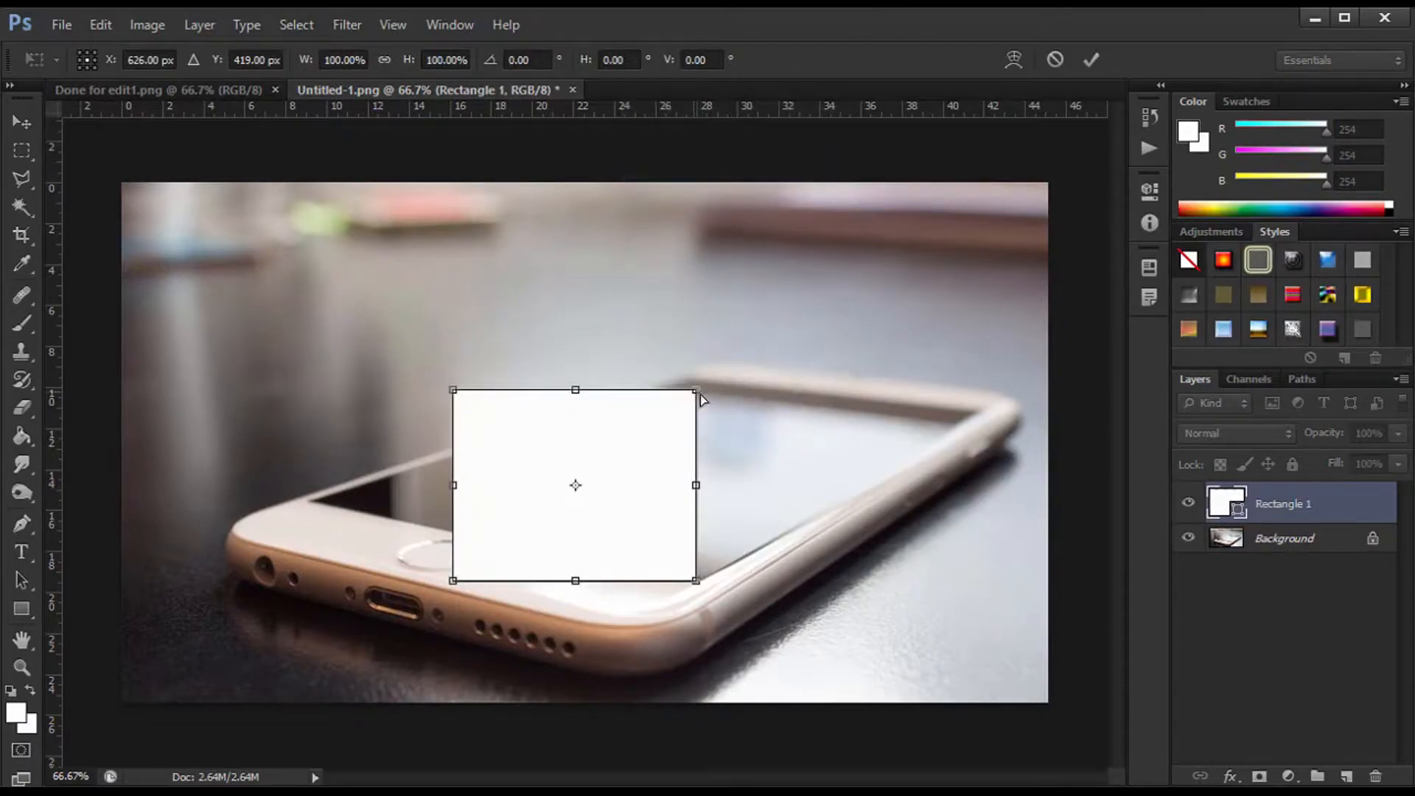
drag(701, 398, 960, 461)
drag(452, 584, 360, 474)
drag(455, 391, 684, 370)
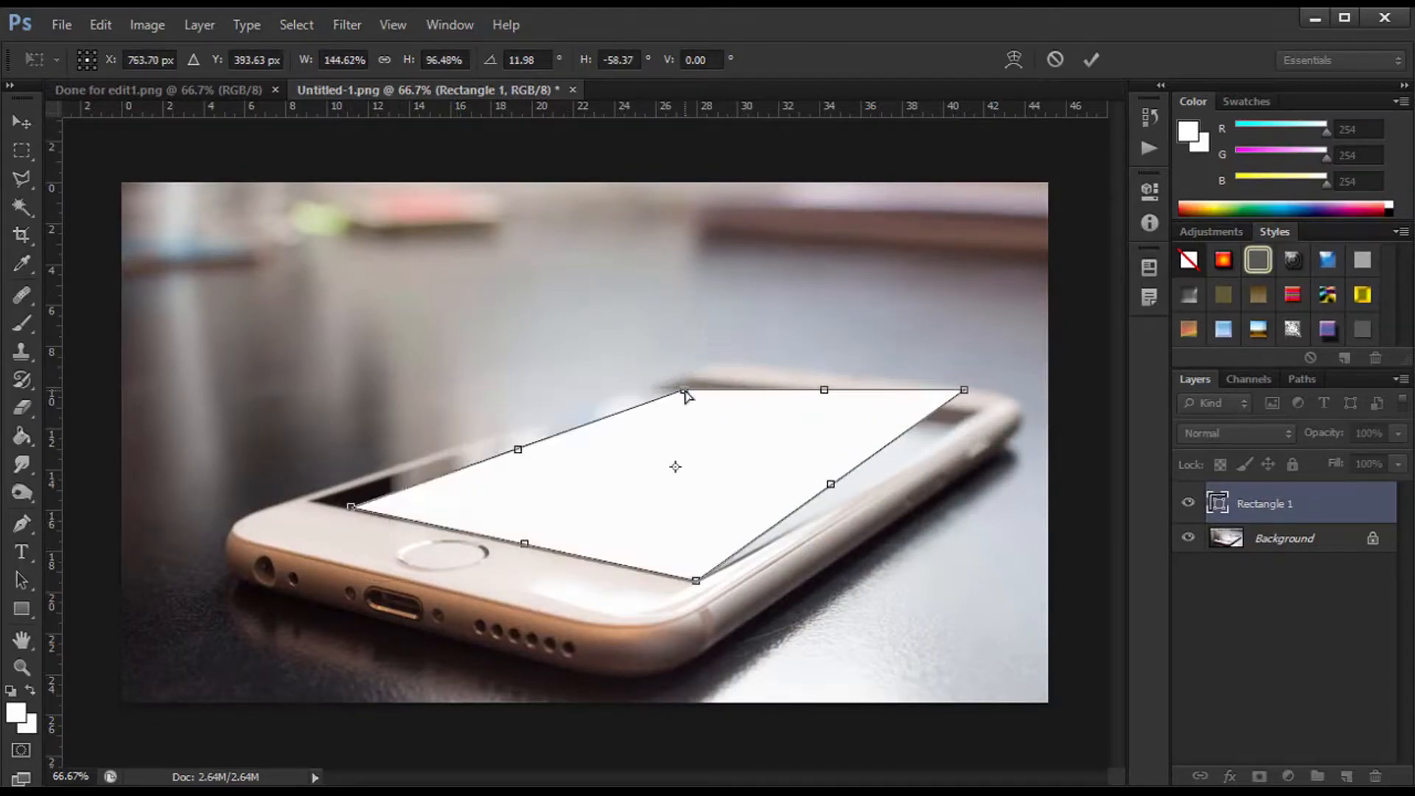
drag(686, 391, 698, 385)
drag(351, 507, 315, 500)
drag(964, 389, 979, 410)
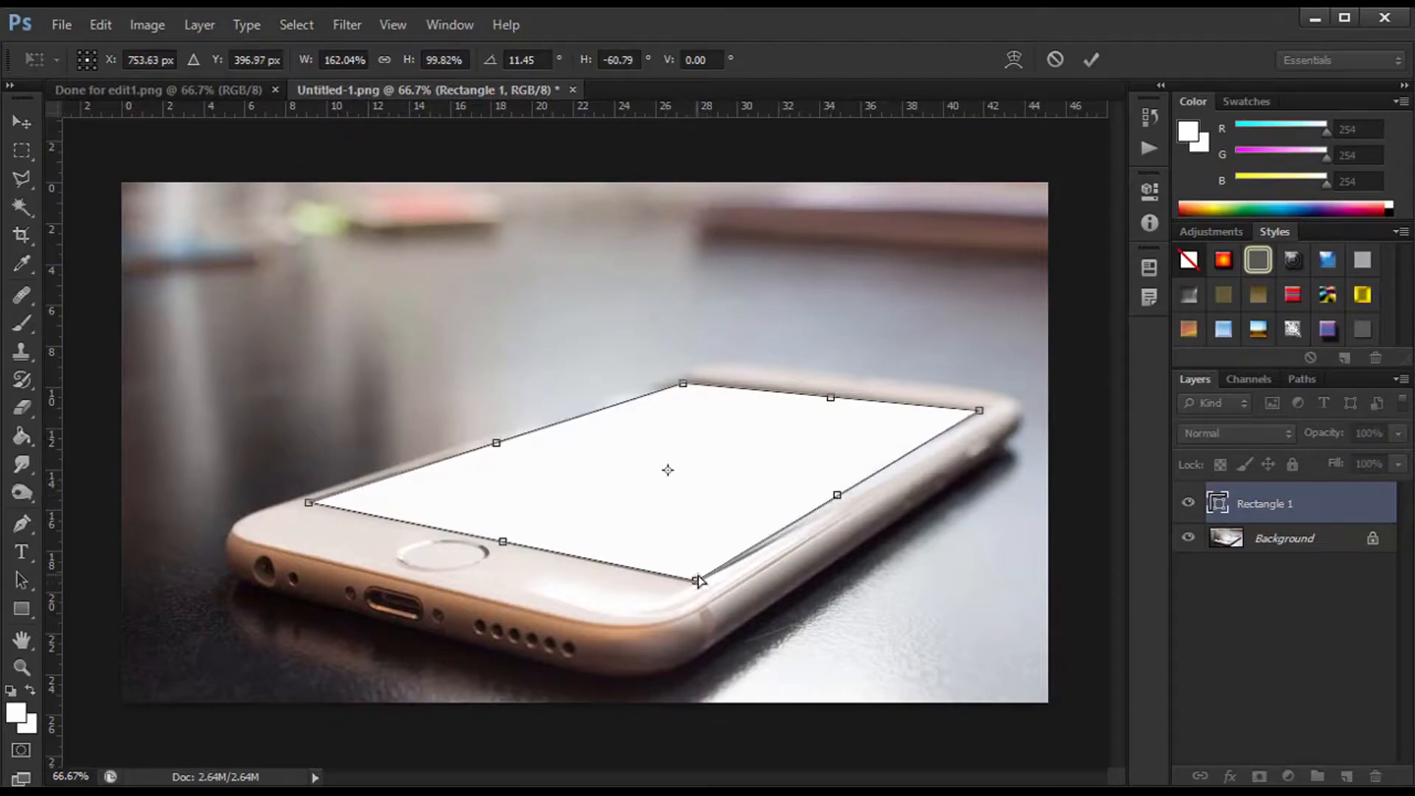
drag(981, 417, 983, 415)
key(Return)
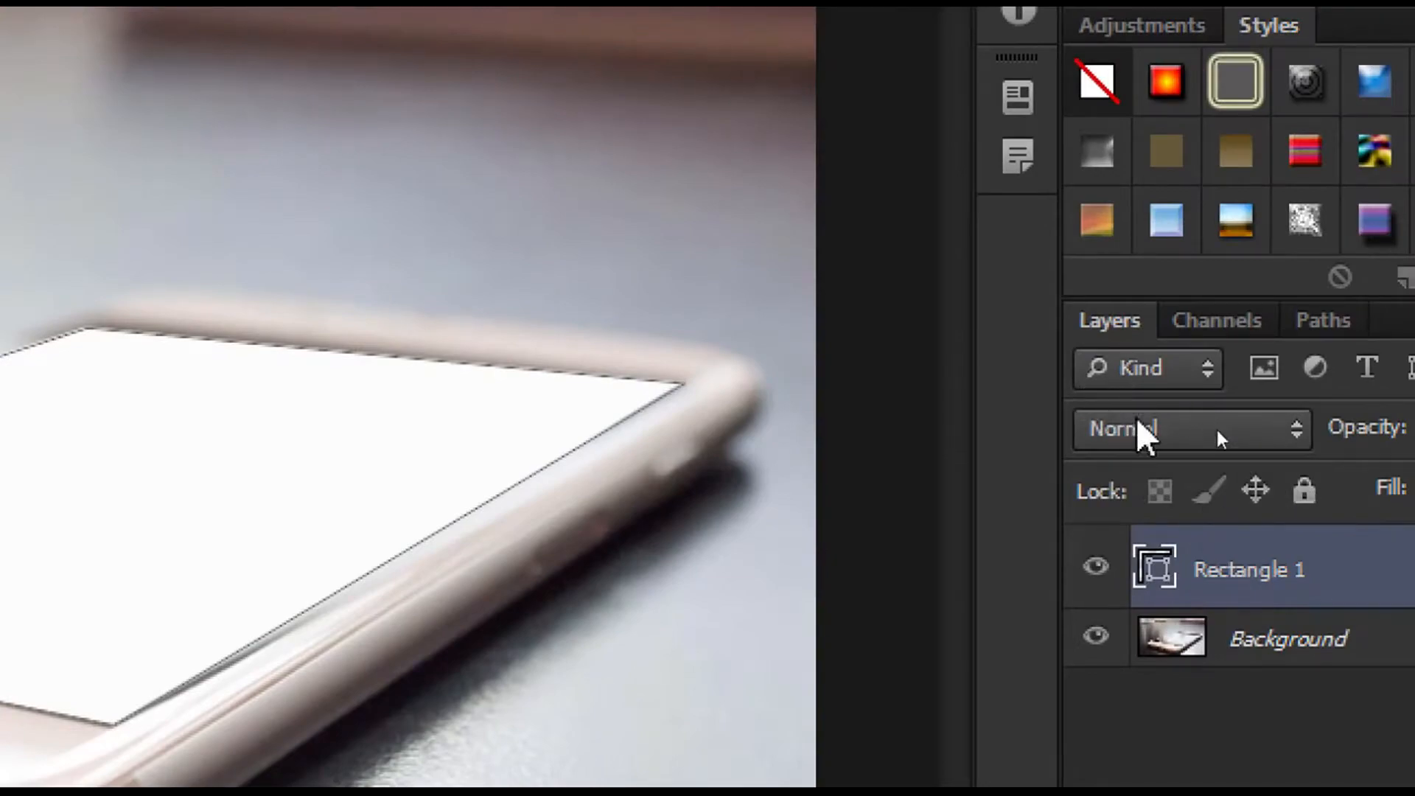
click(1154, 425)
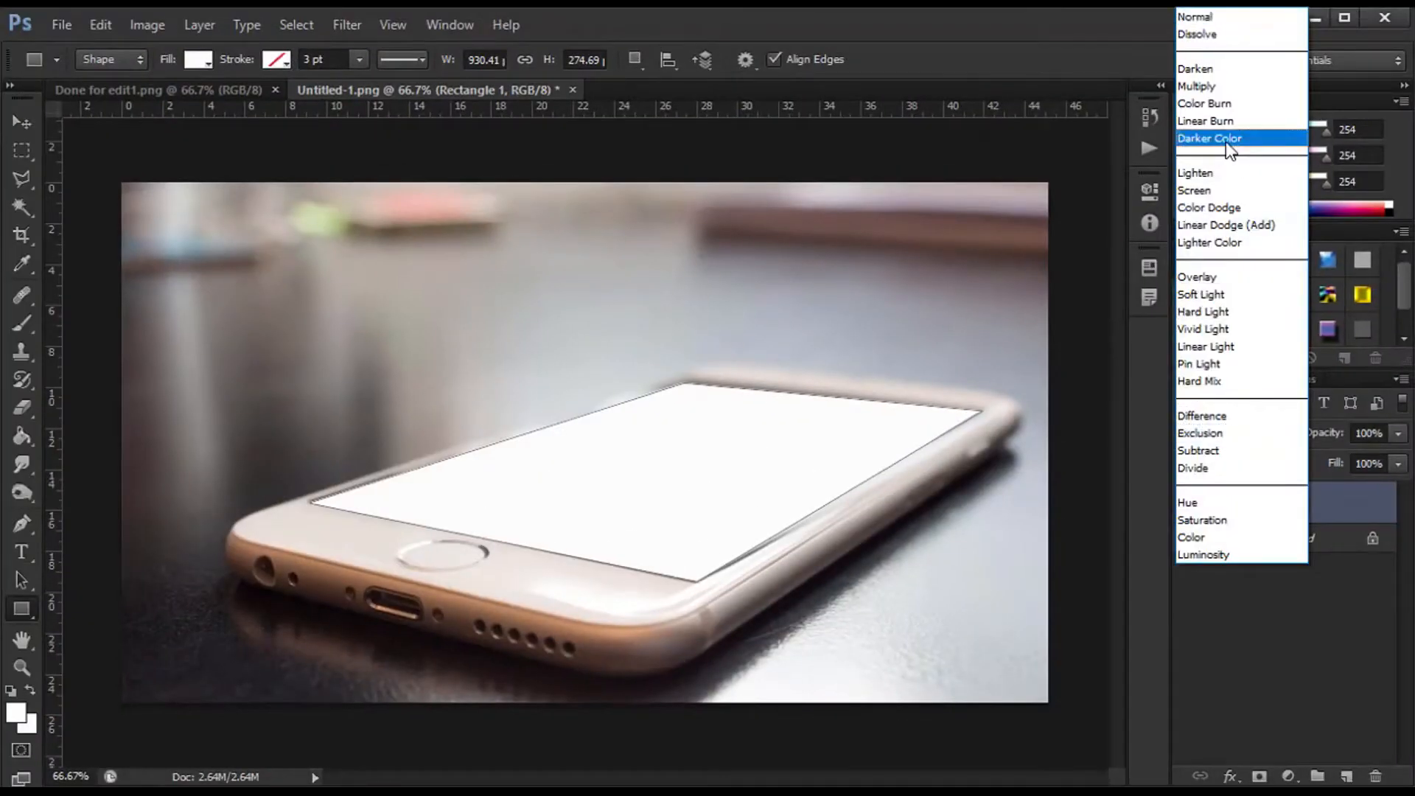
click(1228, 138)
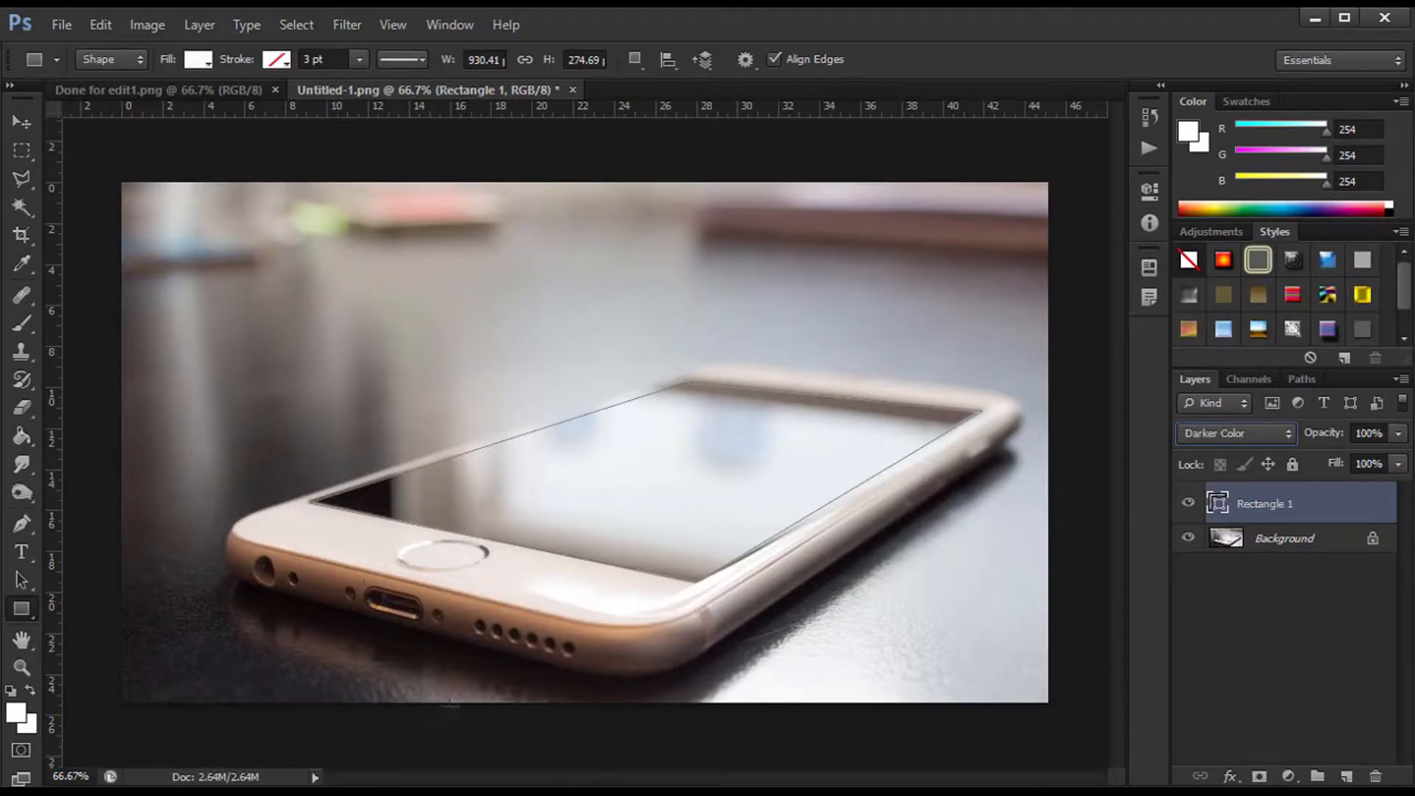
- Place the waterdrop image from the 3D Pop out folder into the phone document
key(alt+Tab)
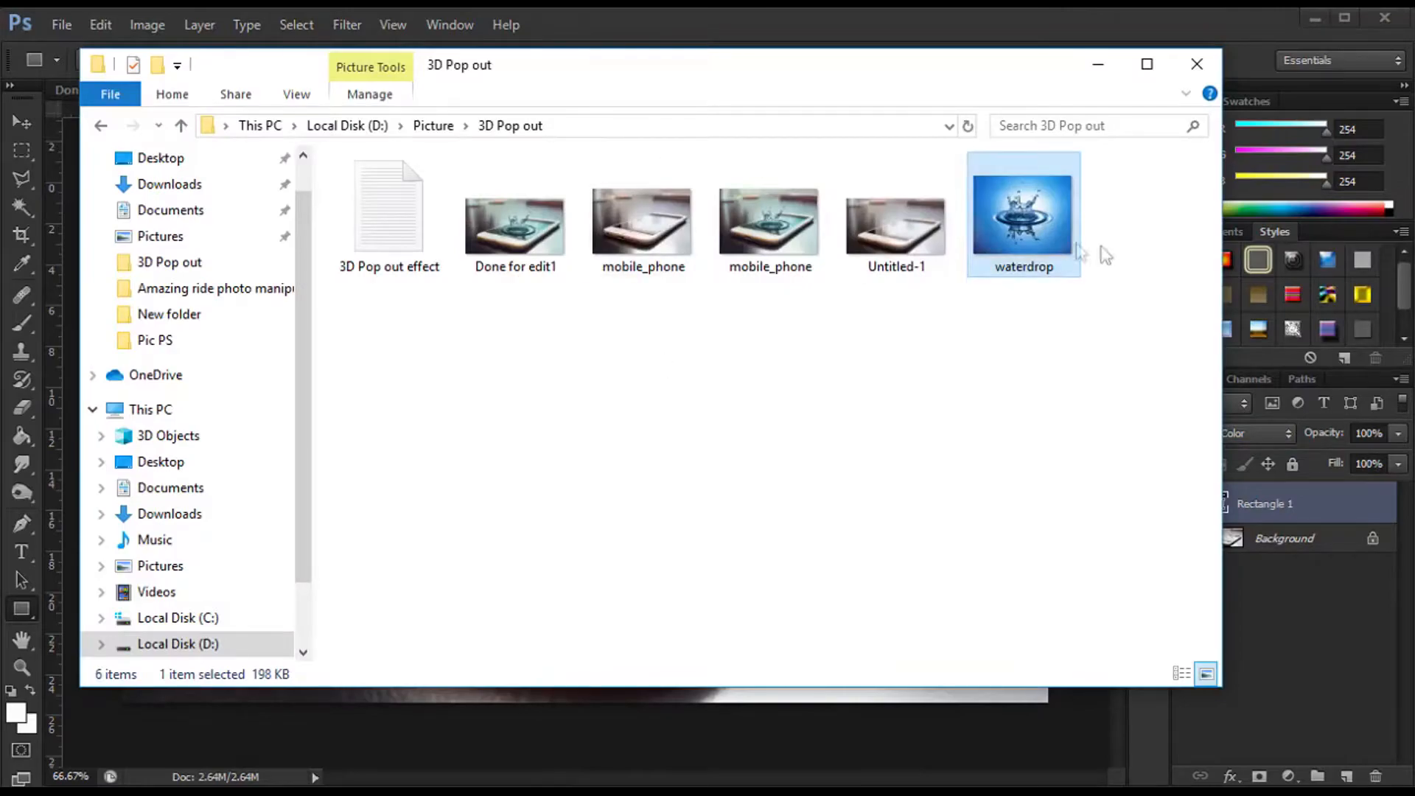
drag(1025, 225, 653, 514)
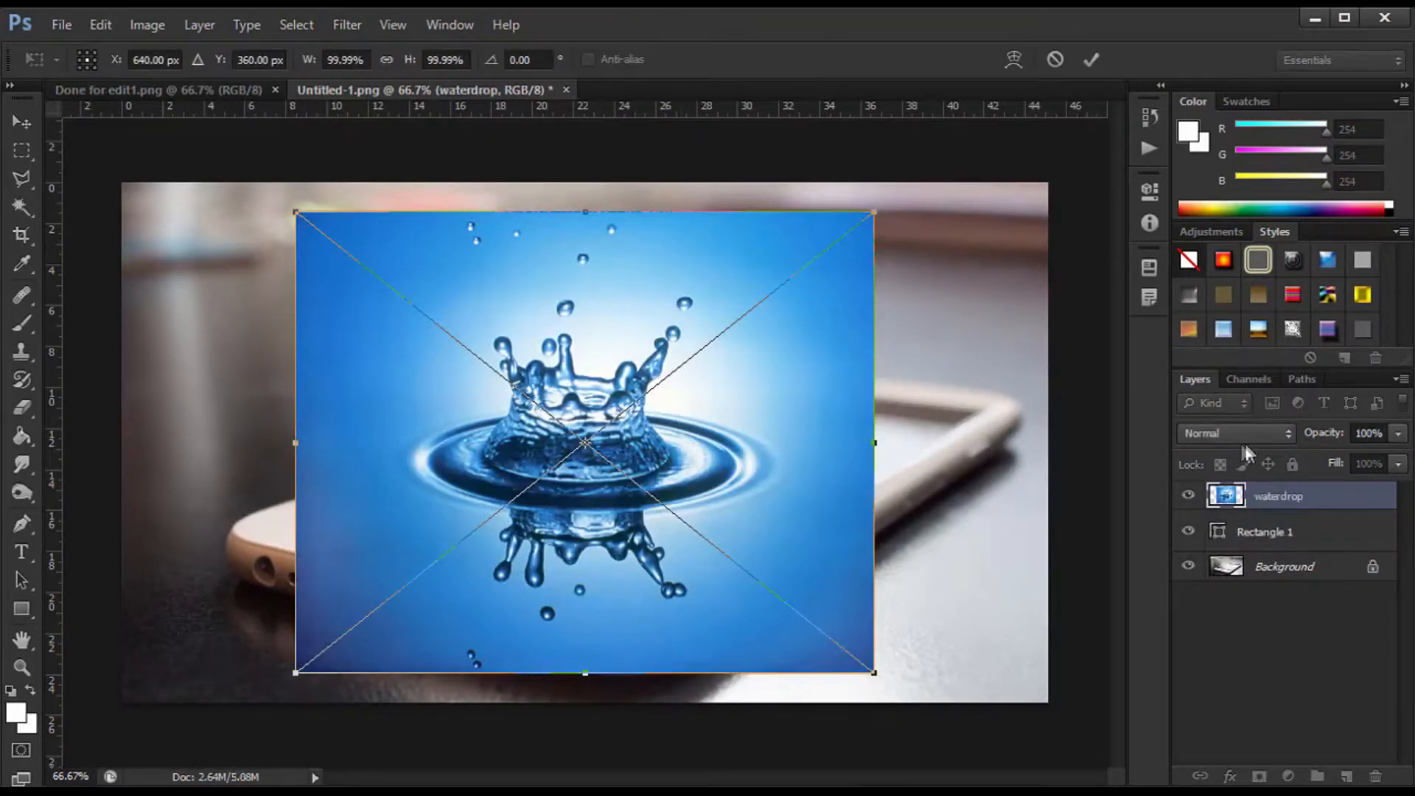
key(Return)
- Lower the waterdrop layer's opacity to 54% and move the splash over the middle of the phone's screen
click(1376, 433)
scroll(1376, 434, down, 20)
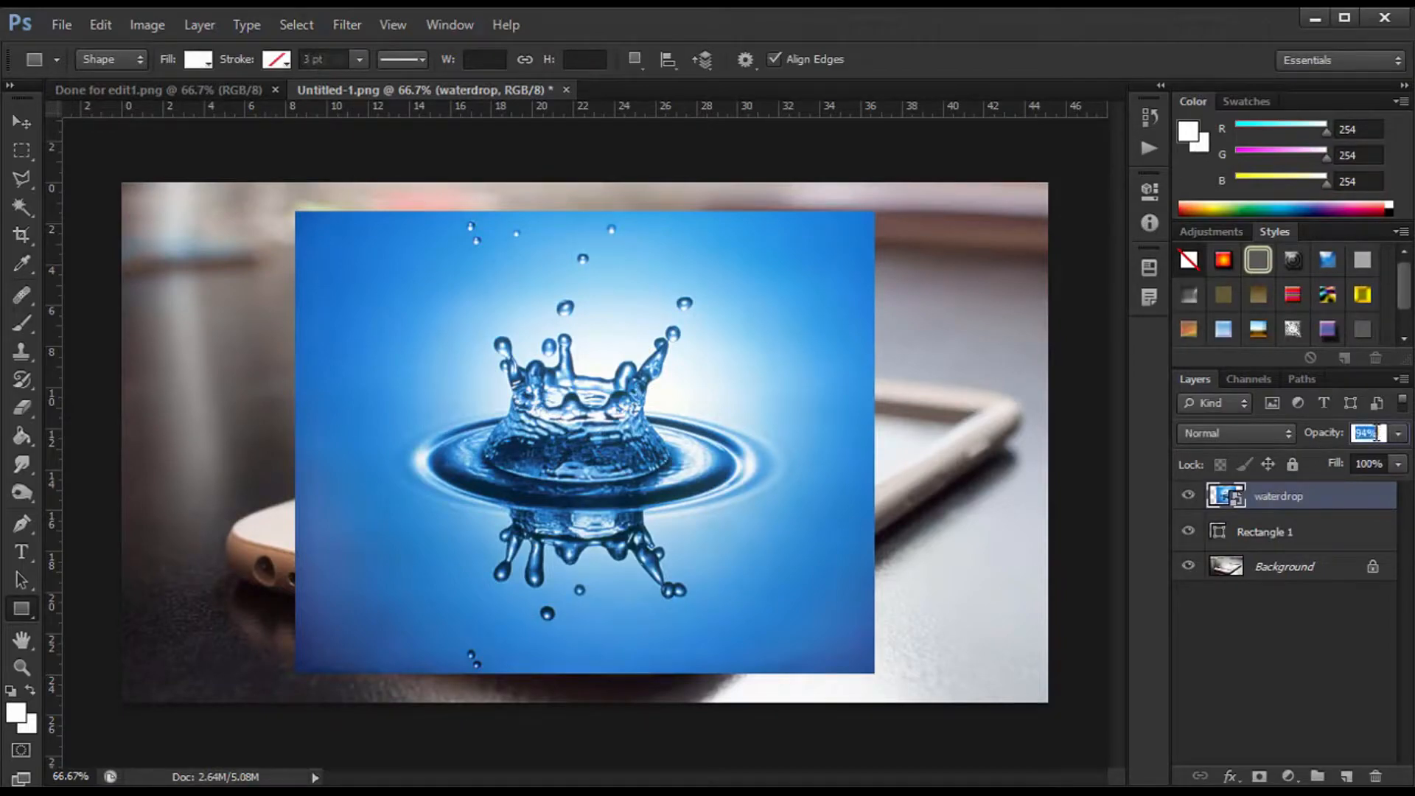
scroll(1376, 433, down, 14)
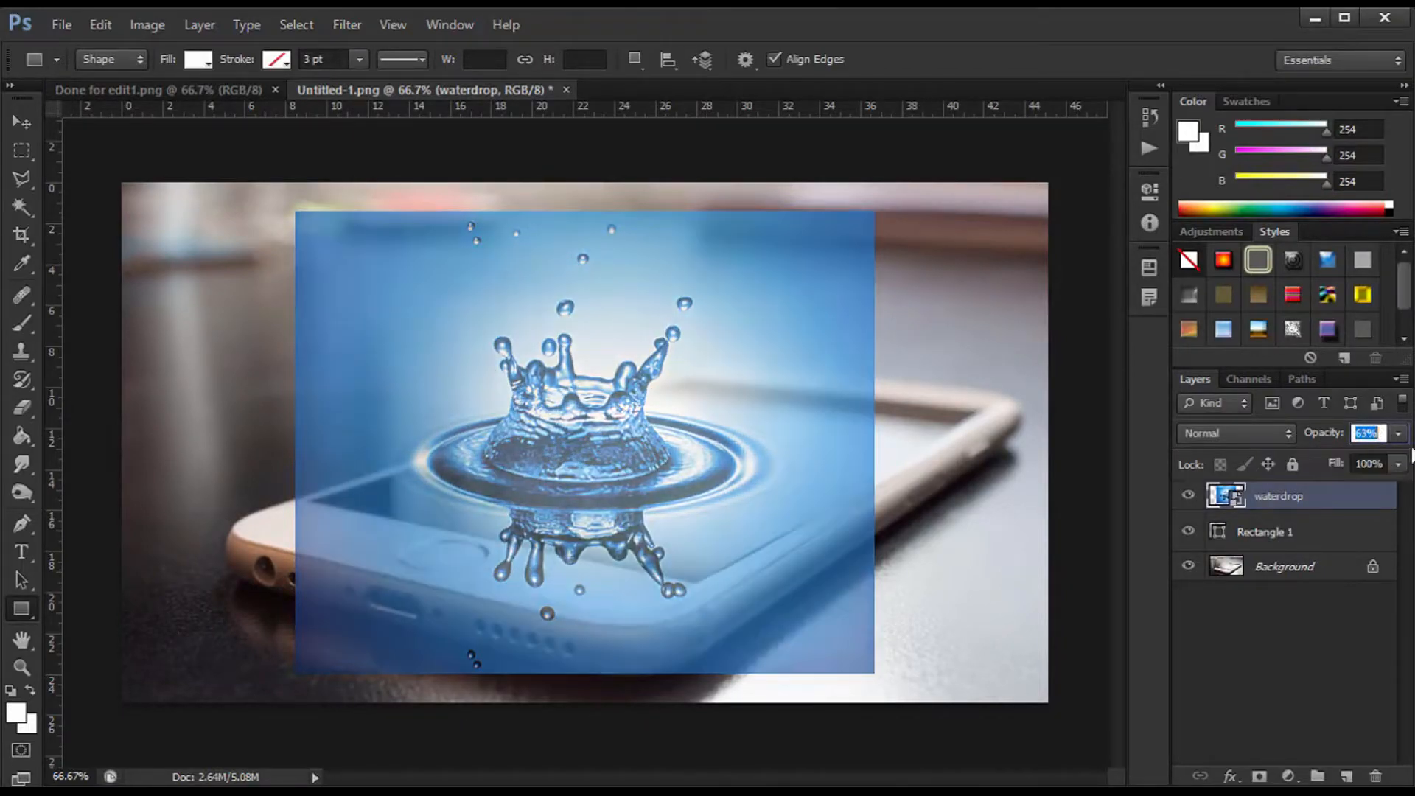
scroll(1382, 444, down, 9)
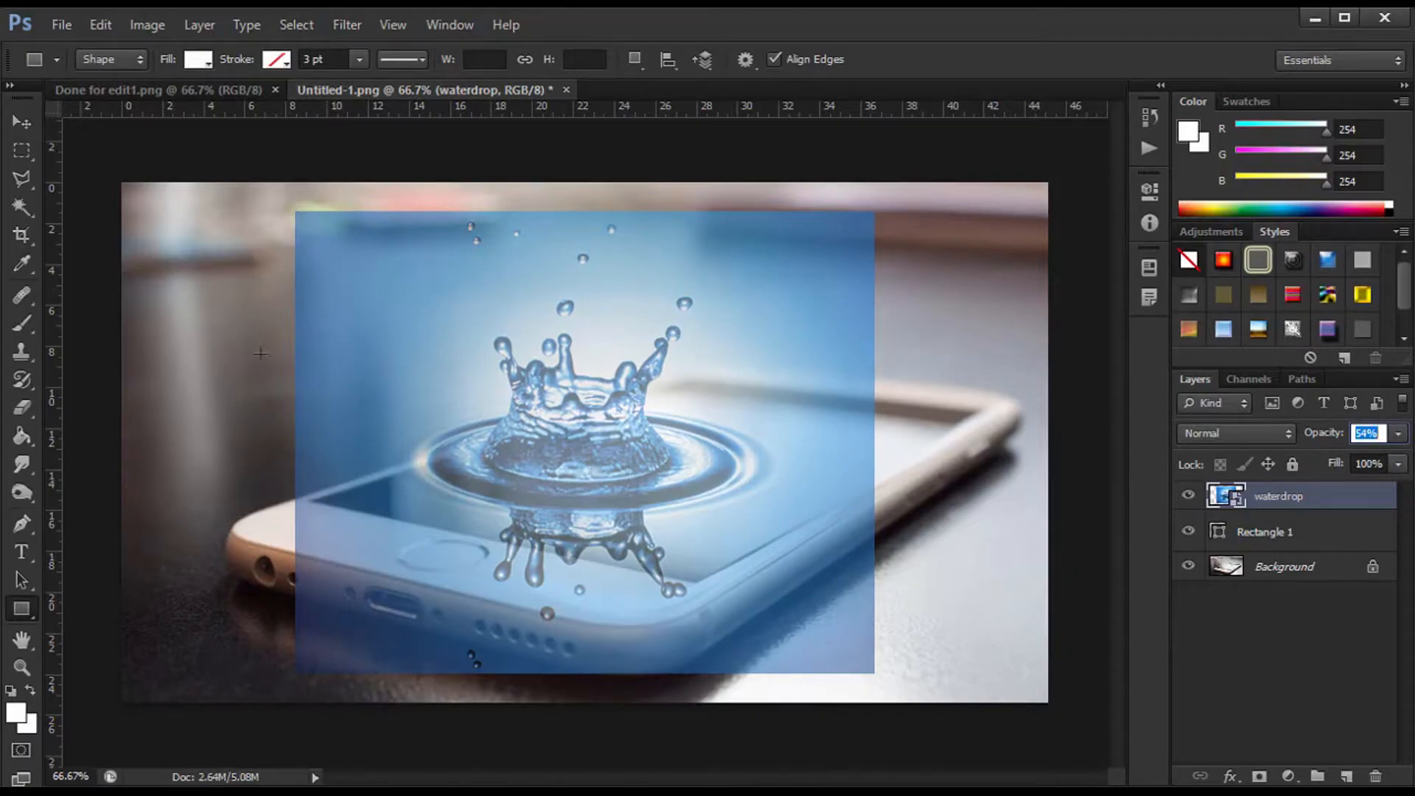
click(21, 121)
drag(569, 413, 619, 427)
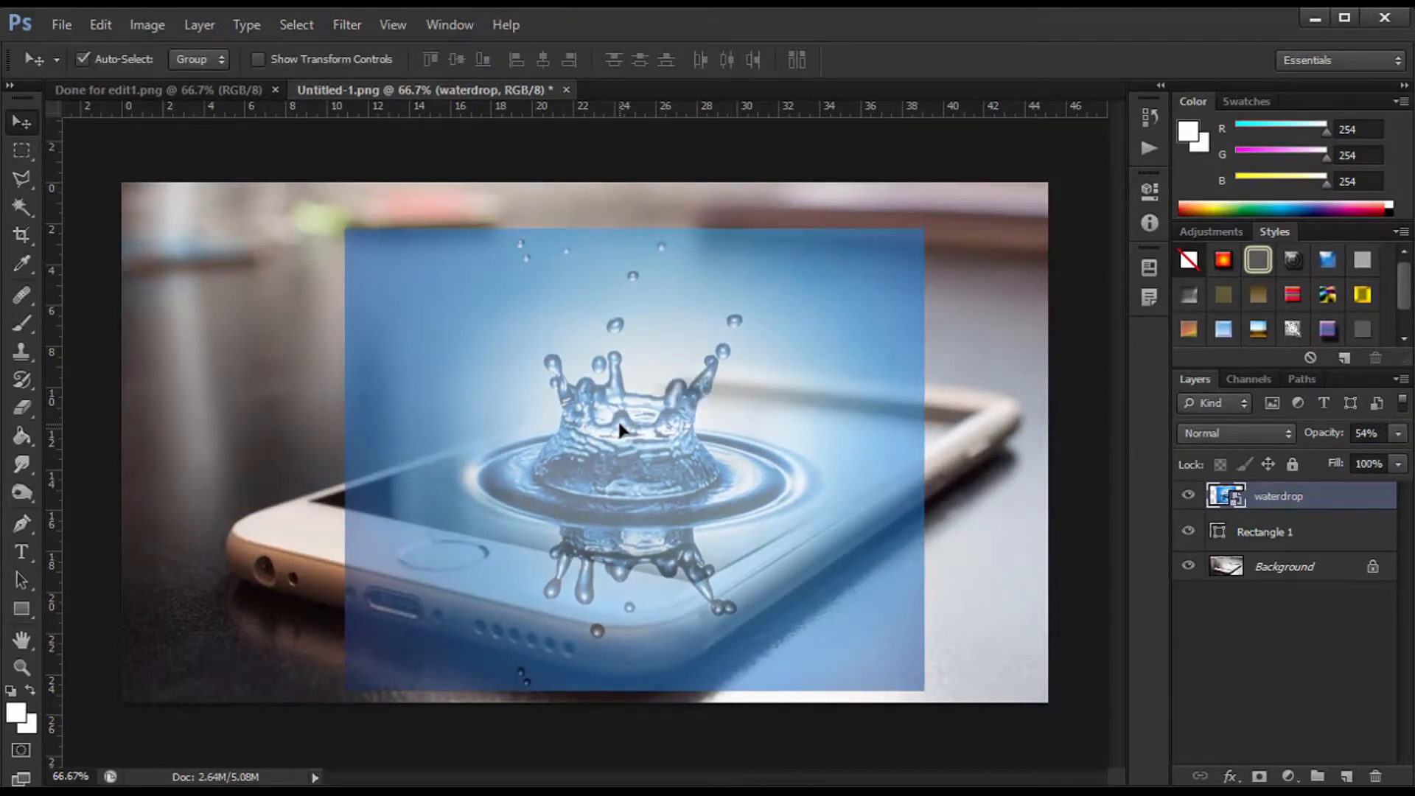
- Set the waterdrop layer's blend mode to Multiply and add a layer mask to it
click(1244, 432)
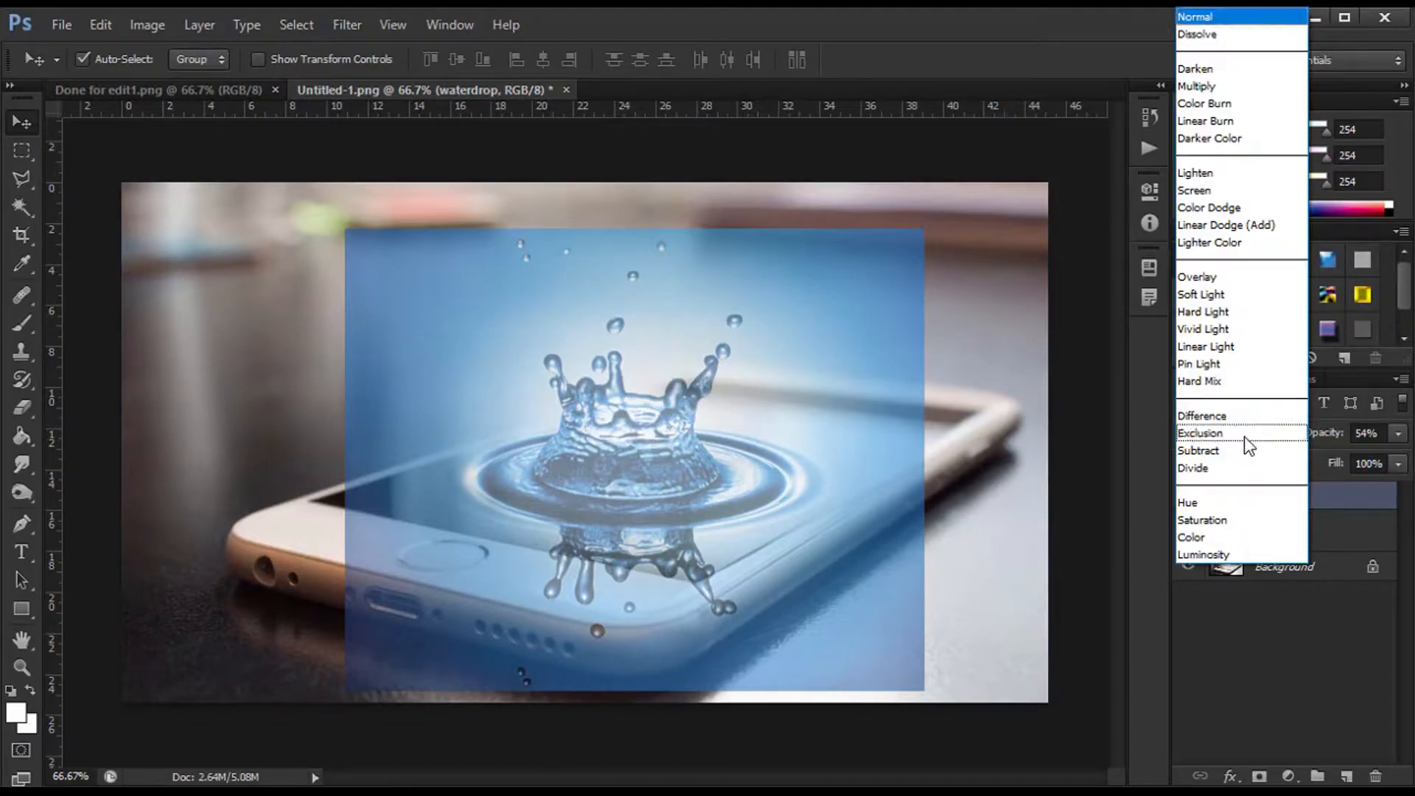
click(1217, 88)
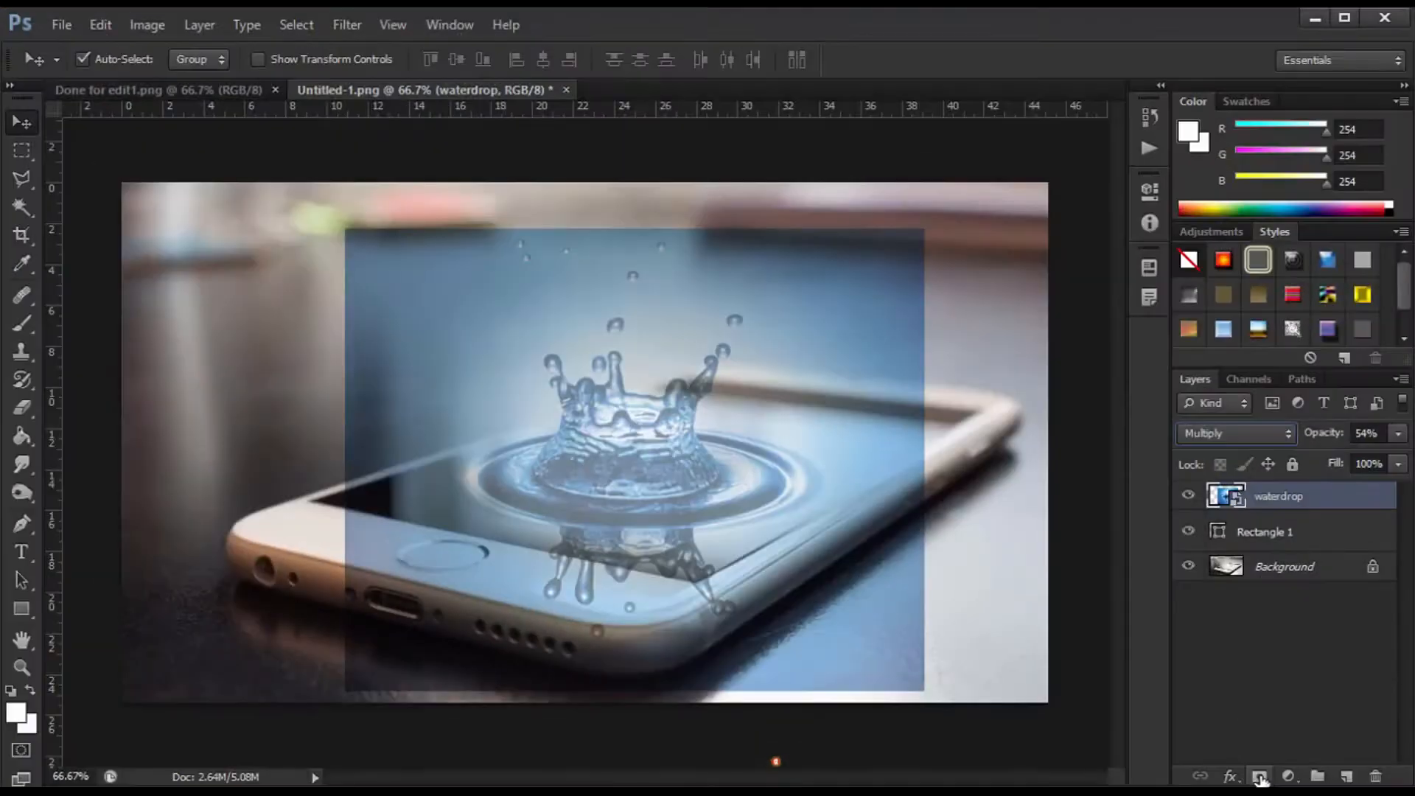
click(1259, 776)
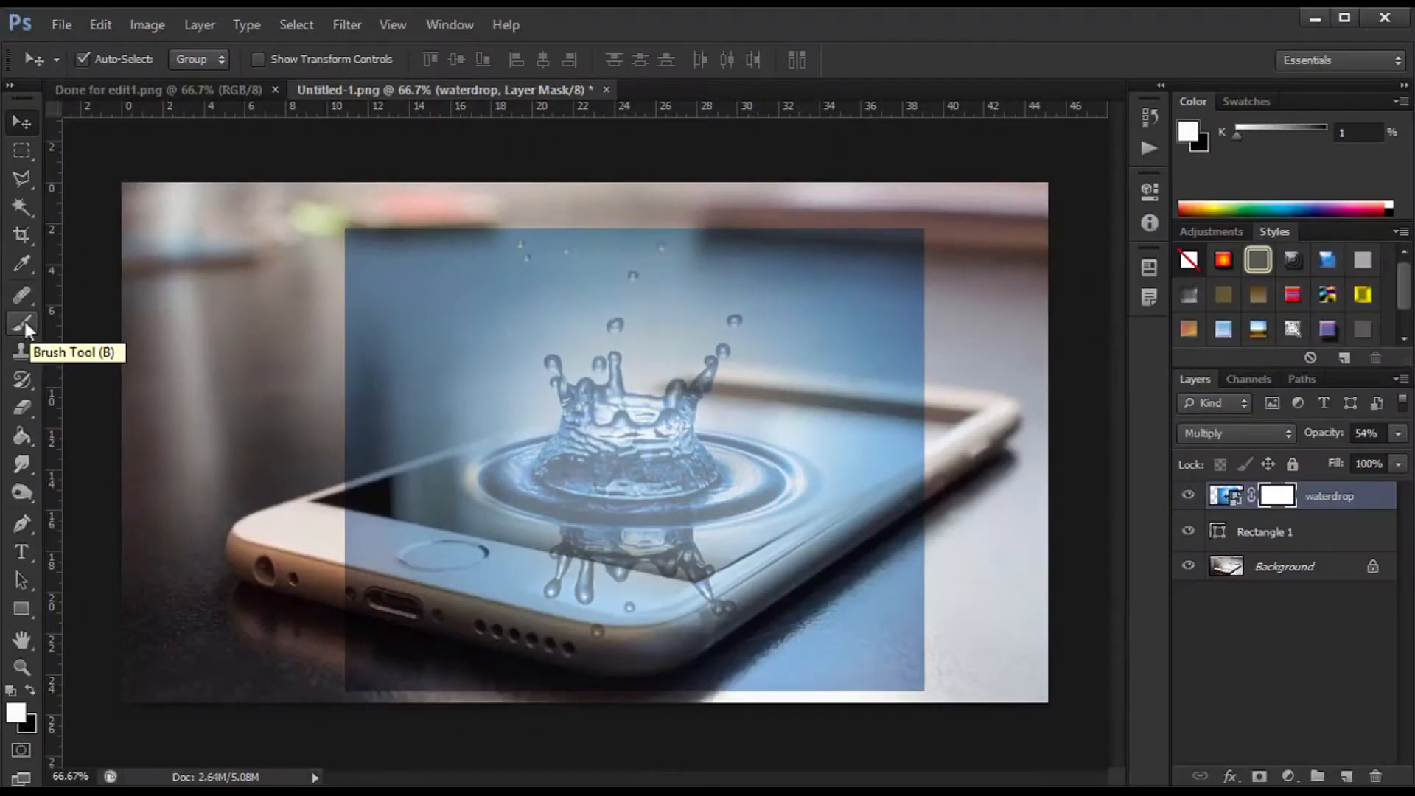
- Paint black on the waterdrop mask with a 90 px brush to hide the blue background outside the splash and the phone's screen
click(22, 325)
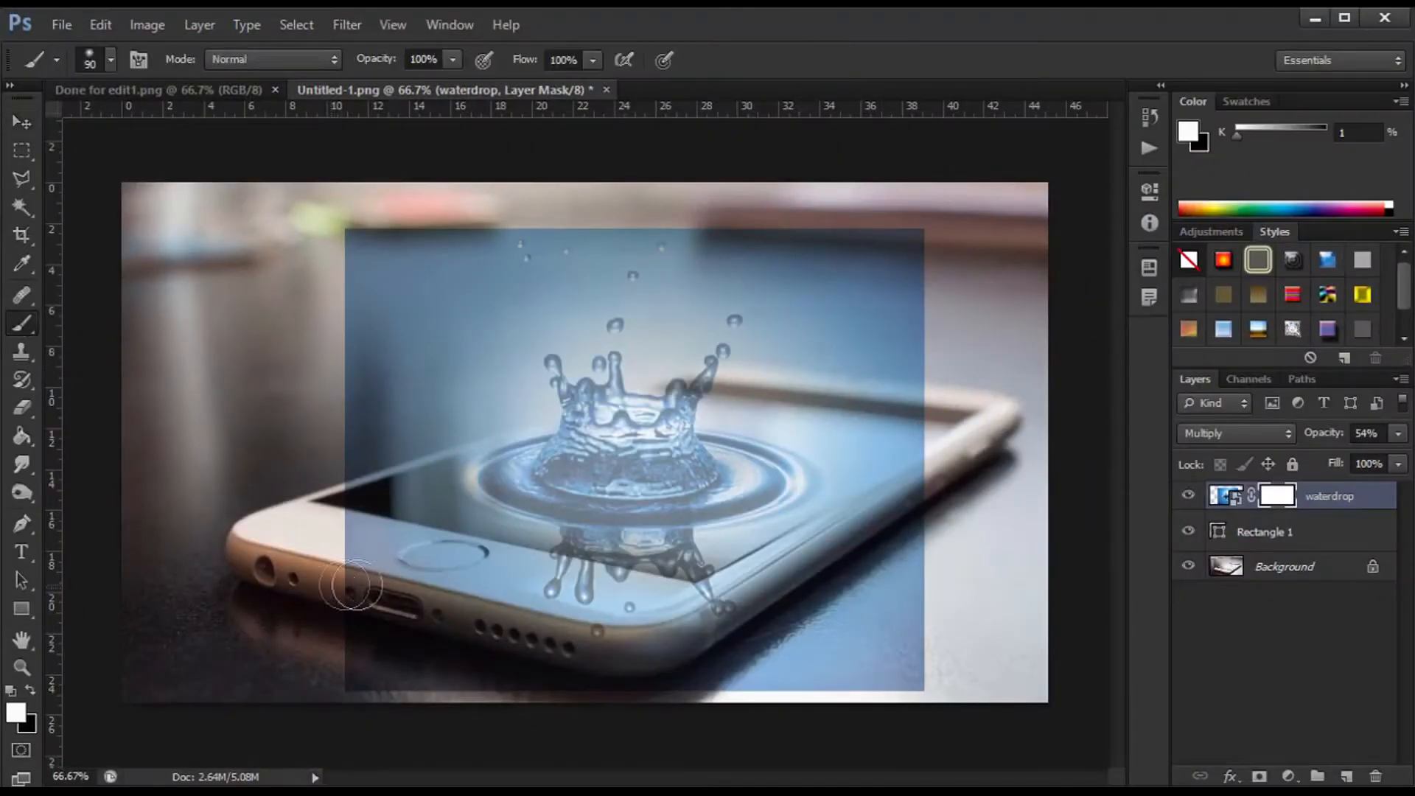
click(452, 59)
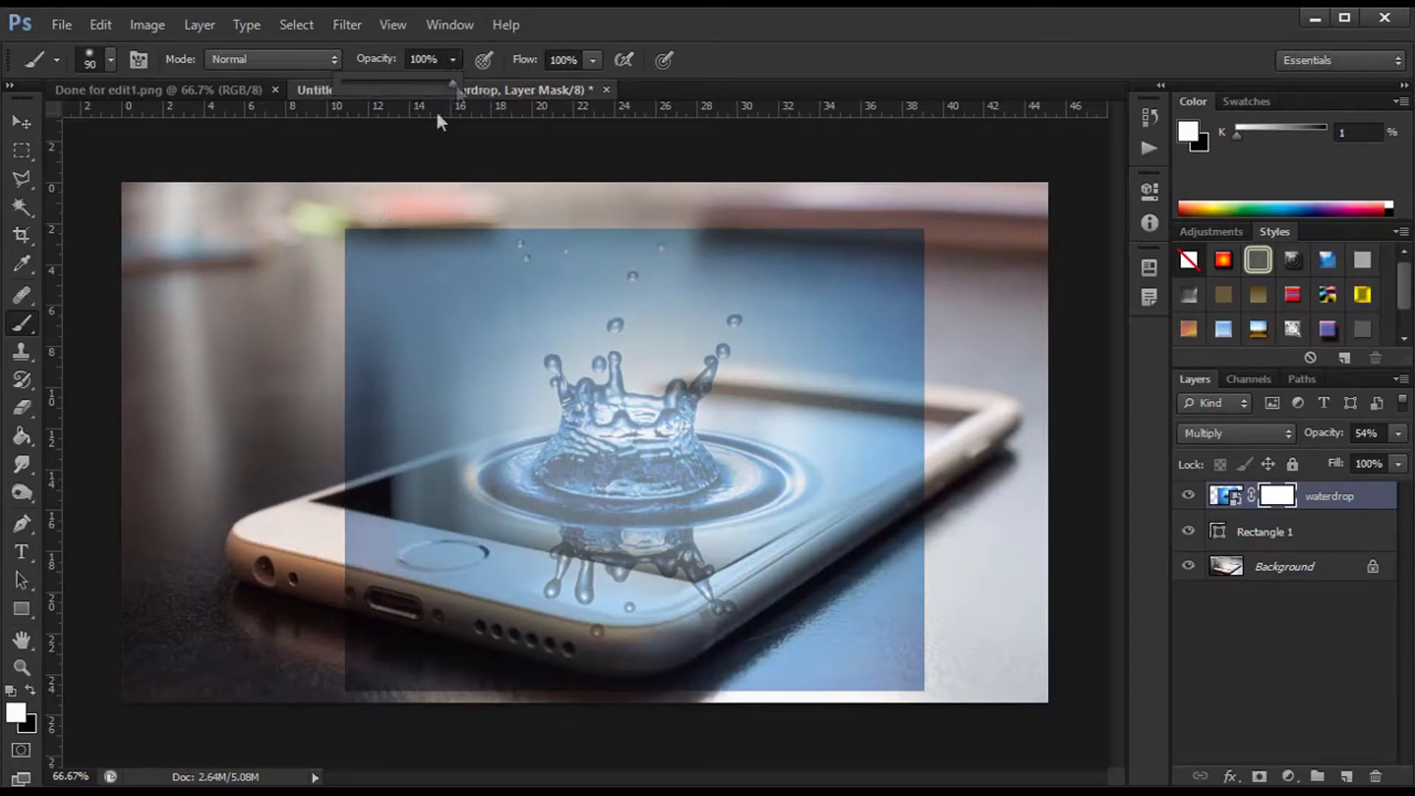
click(344, 542)
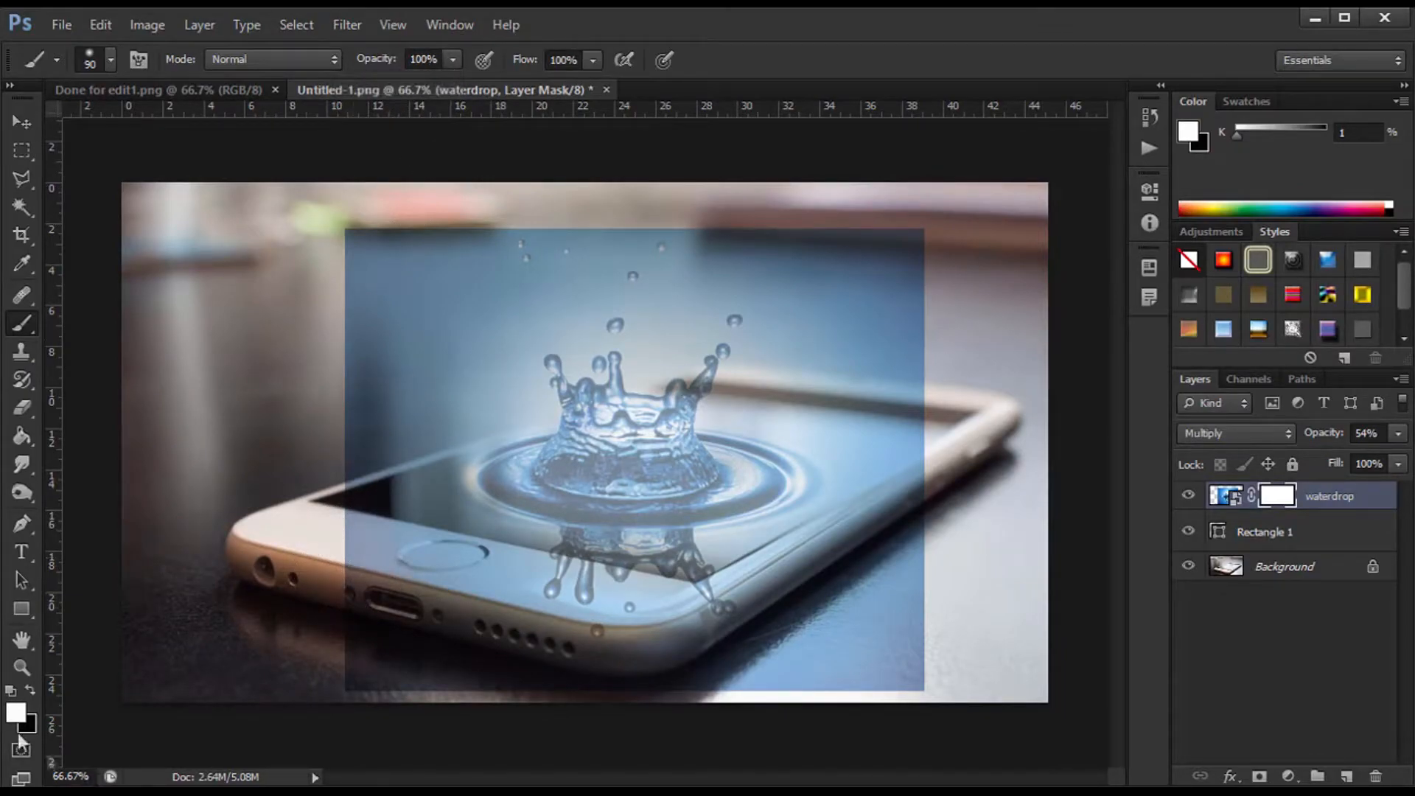
click(30, 688)
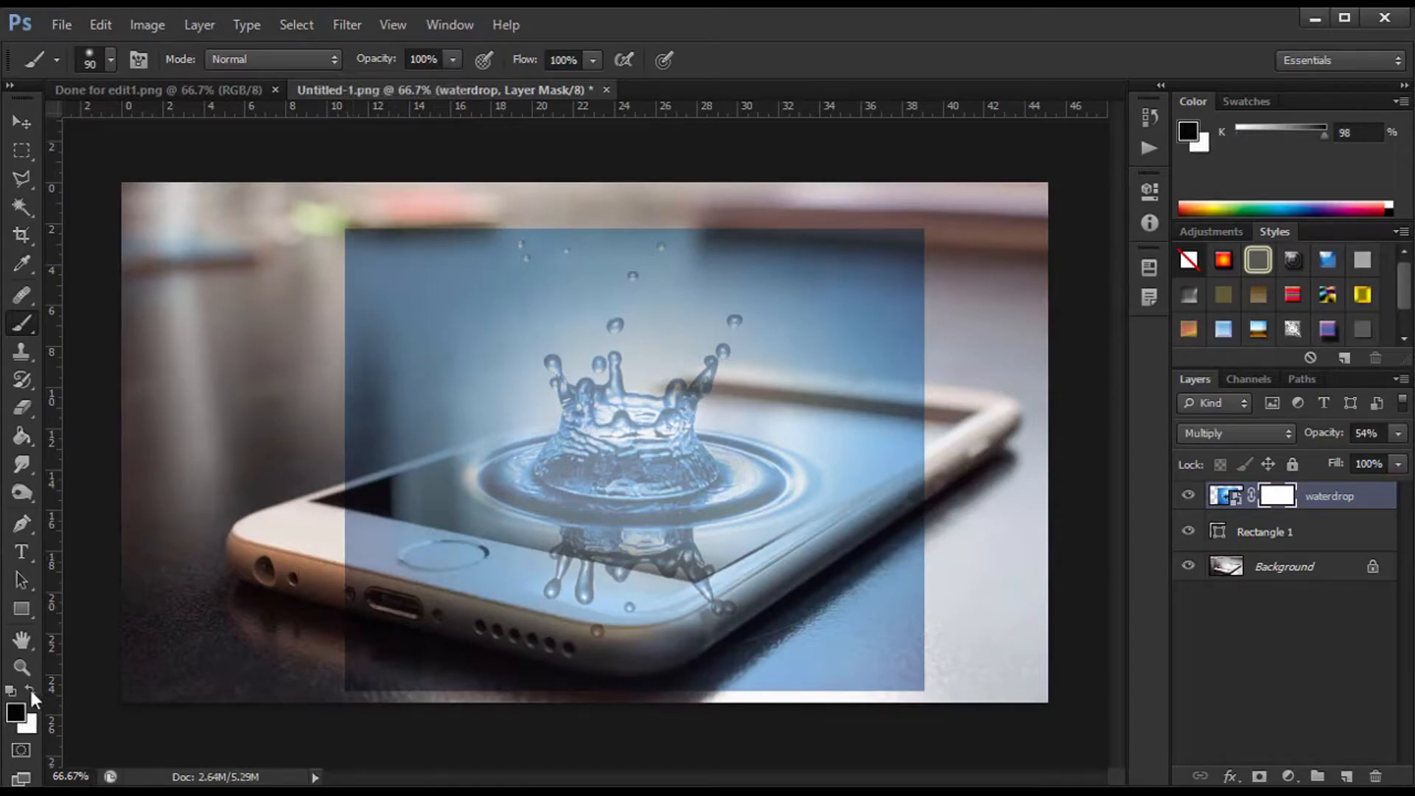
mouse_move(402, 573)
mouse_down()
mouse_move(442, 585)
mouse_move(332, 537)
mouse_move(379, 537)
mouse_move(766, 648)
mouse_move(390, 664)
mouse_move(811, 648)
mouse_move(921, 479)
mouse_move(848, 663)
mouse_move(734, 696)
mouse_up()
mouse_move(707, 631)
mouse_down()
mouse_move(825, 560)
mouse_move(796, 586)
mouse_move(741, 578)
mouse_move(663, 616)
mouse_move(919, 483)
mouse_up()
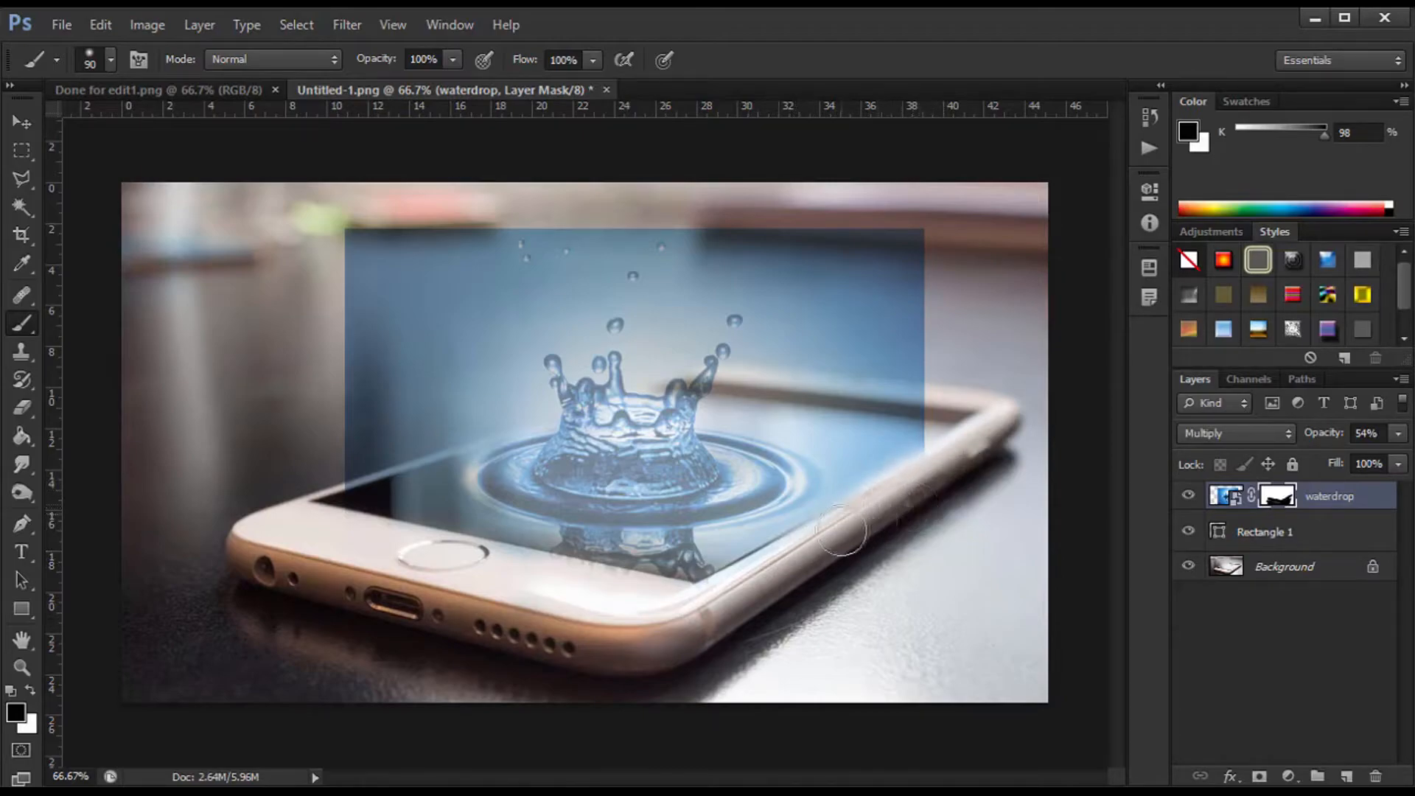
mouse_move(337, 460)
mouse_down()
mouse_move(479, 406)
mouse_move(354, 483)
mouse_move(523, 413)
mouse_move(361, 221)
mouse_move(693, 273)
mouse_move(914, 251)
mouse_move(905, 394)
mouse_move(678, 316)
mouse_move(663, 291)
mouse_move(514, 327)
mouse_move(404, 250)
mouse_up()
ctrl+click(516, 328)
ctrl+click(542, 324)
ctrl+click(545, 323)
alt+click(443, 284)
alt+click(446, 288)
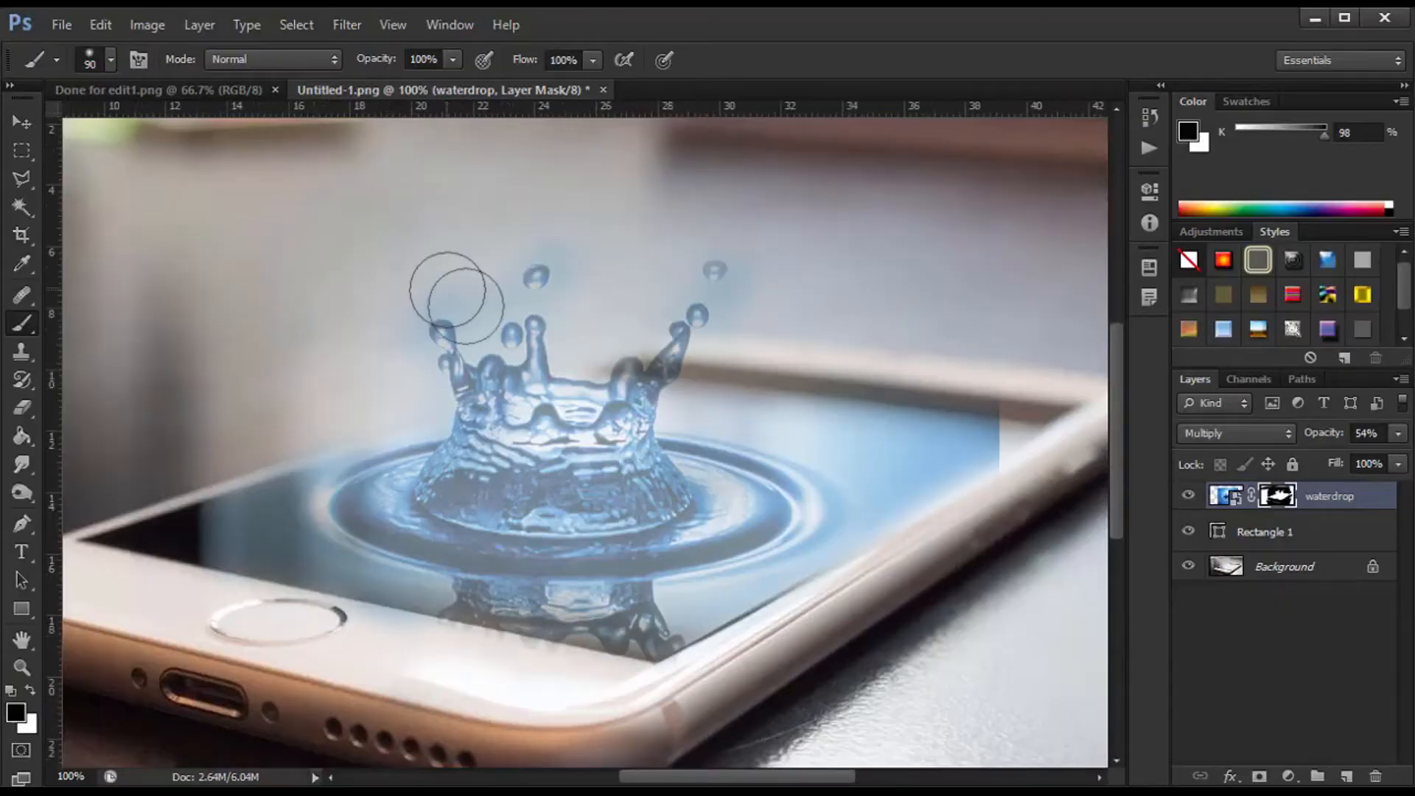
- Raise the waterdrop layer's opacity to 100%
click(1380, 433)
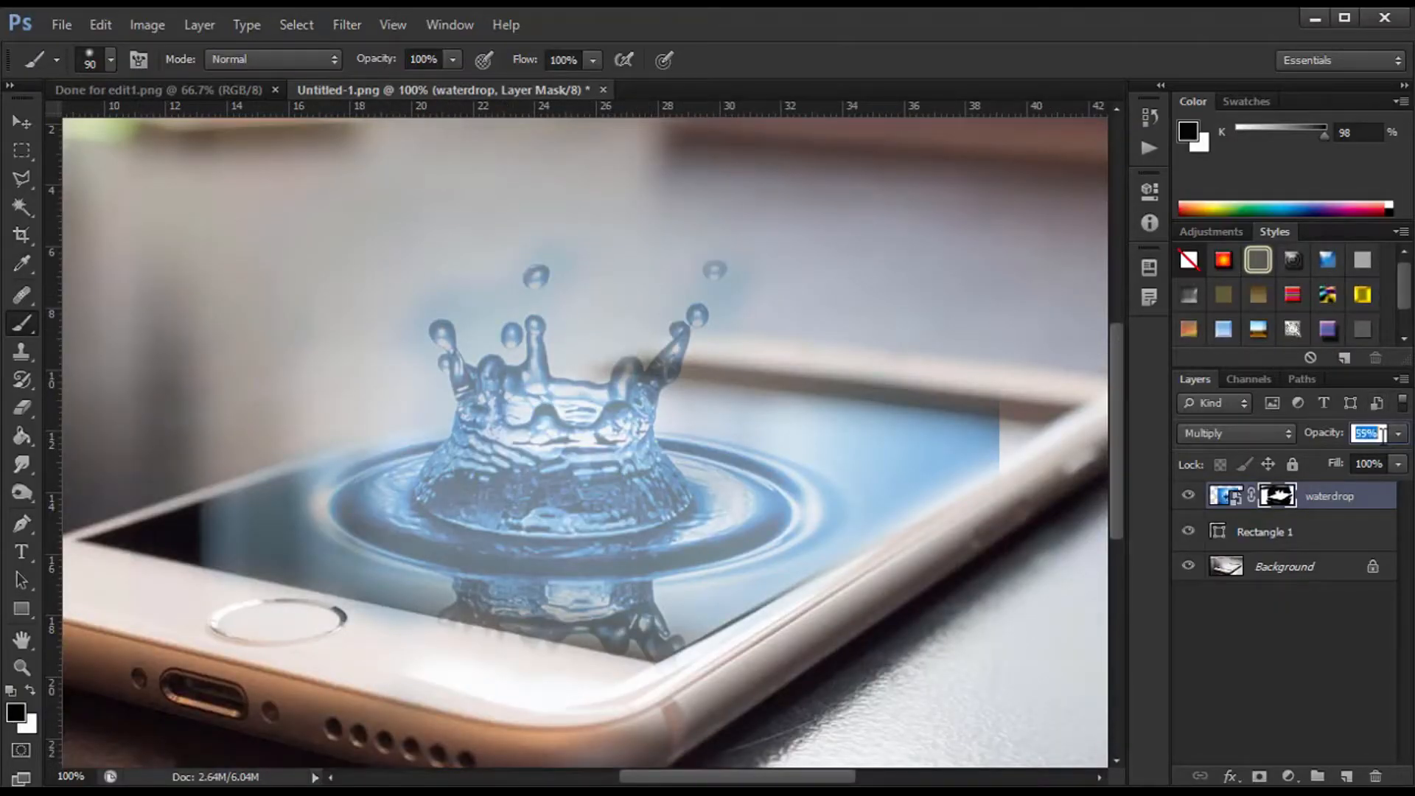
key(Up)
key(Up)
key(Up)
key(Up)
key(Up)
key(Up)
key(Up)
key(Up)
key(Up)
key(Up)
key(Up)
key(Up)
key(Up)
key(Up)
key(Up)
key(Up)
key(Up)
key(Up)
key(Up)
key(Up)
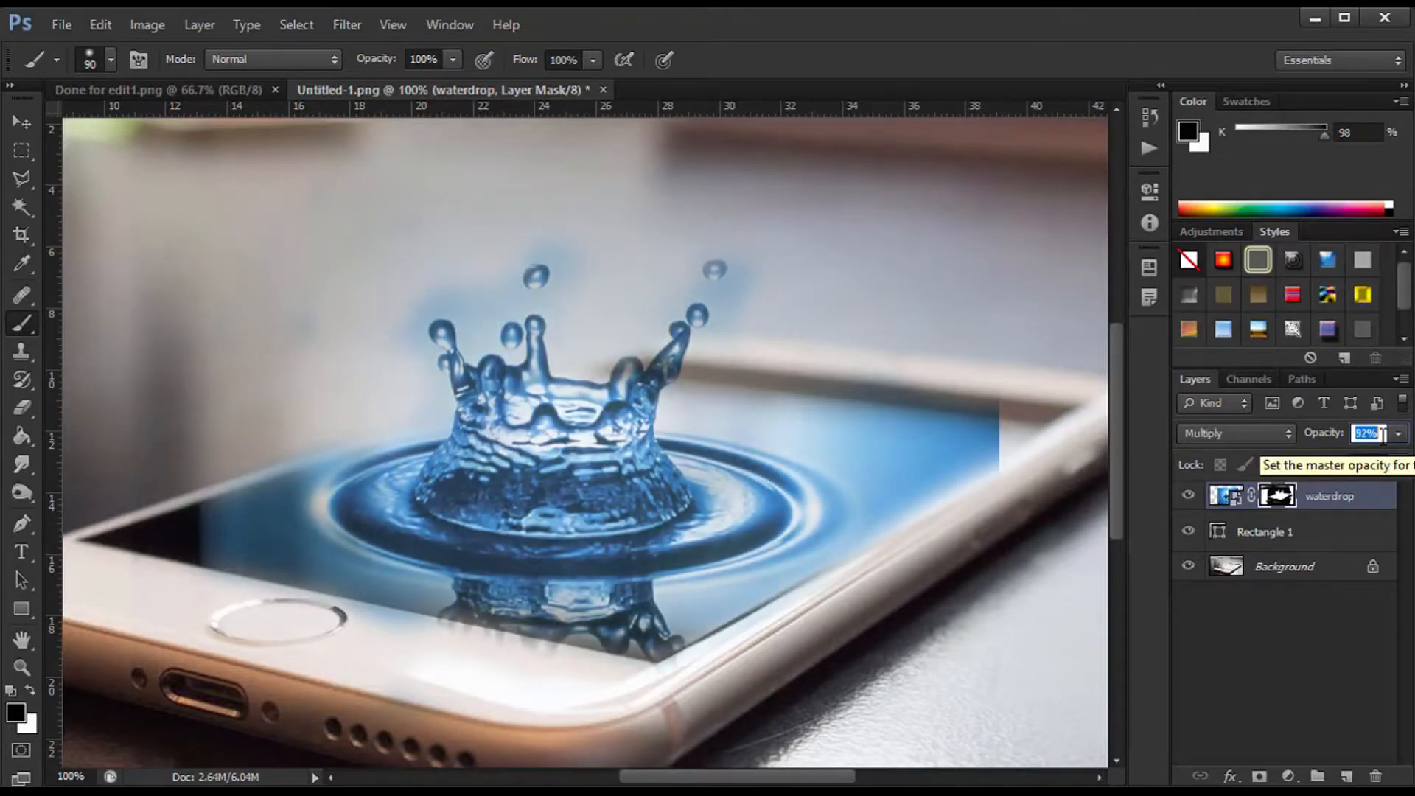
key(Up)
key(Up)
key(Up)
key(Up)
key(Up)
key(Up)
- Mask out the remaining blue haze around the droplets with the brush reduced to 25 px, and return the brush to 90 px
mouse_move(337, 286)
mouse_down()
mouse_move(353, 317)
mouse_move(420, 276)
mouse_move(391, 302)
mouse_move(406, 263)
mouse_up()
key(bracketleft)
key(bracketleft)
key(bracketleft)
key(bracketleft)
key(bracketleft)
key(bracketleft)
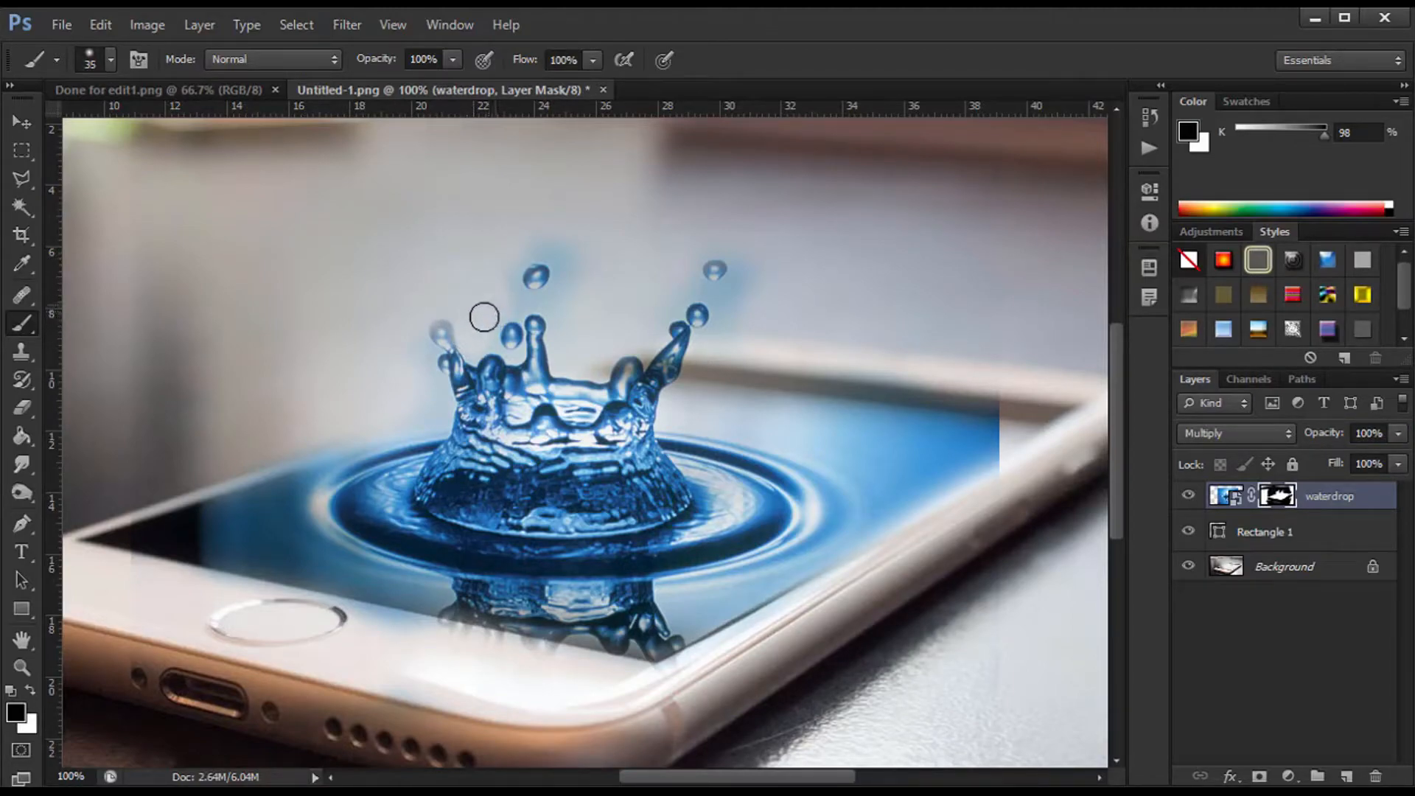
key(bracketleft)
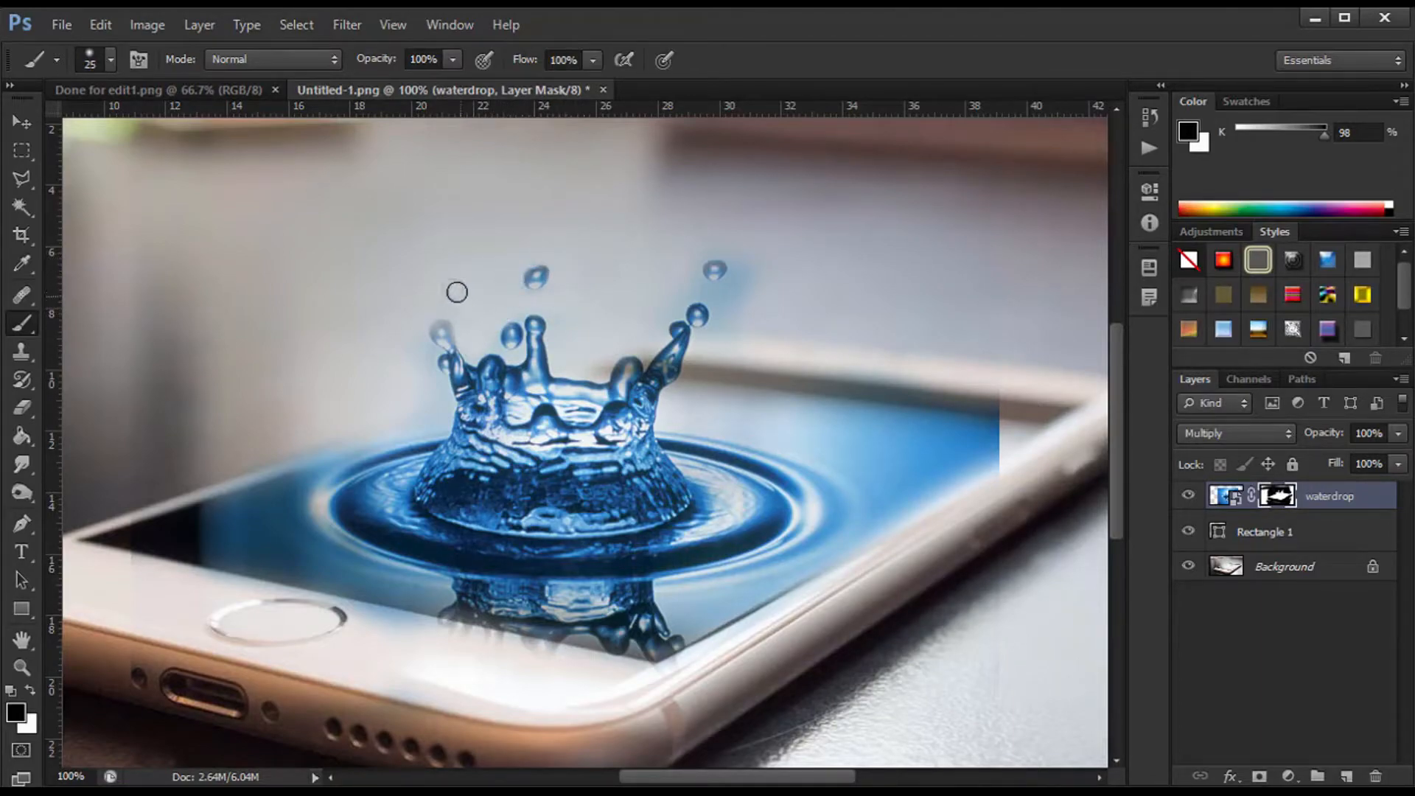
drag(387, 427, 244, 467)
mouse_move(746, 292)
mouse_down()
mouse_move(719, 246)
mouse_move(702, 290)
mouse_move(737, 292)
mouse_move(728, 320)
mouse_move(667, 288)
mouse_up()
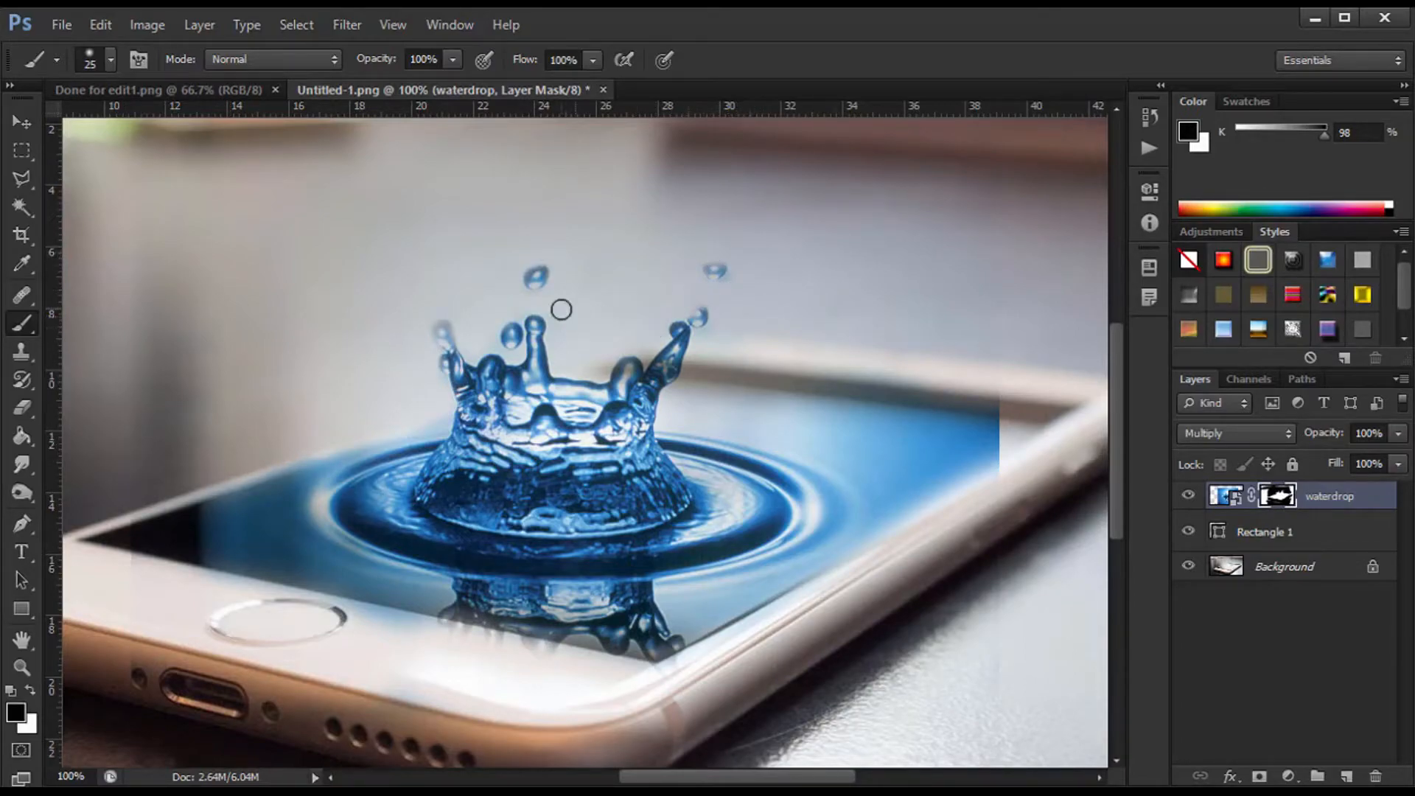
key(bracketright)
key(bracketright)
key(bracketright)
key(bracketright)
key(bracketright)
key(bracketright)
key(ctrl+minus)
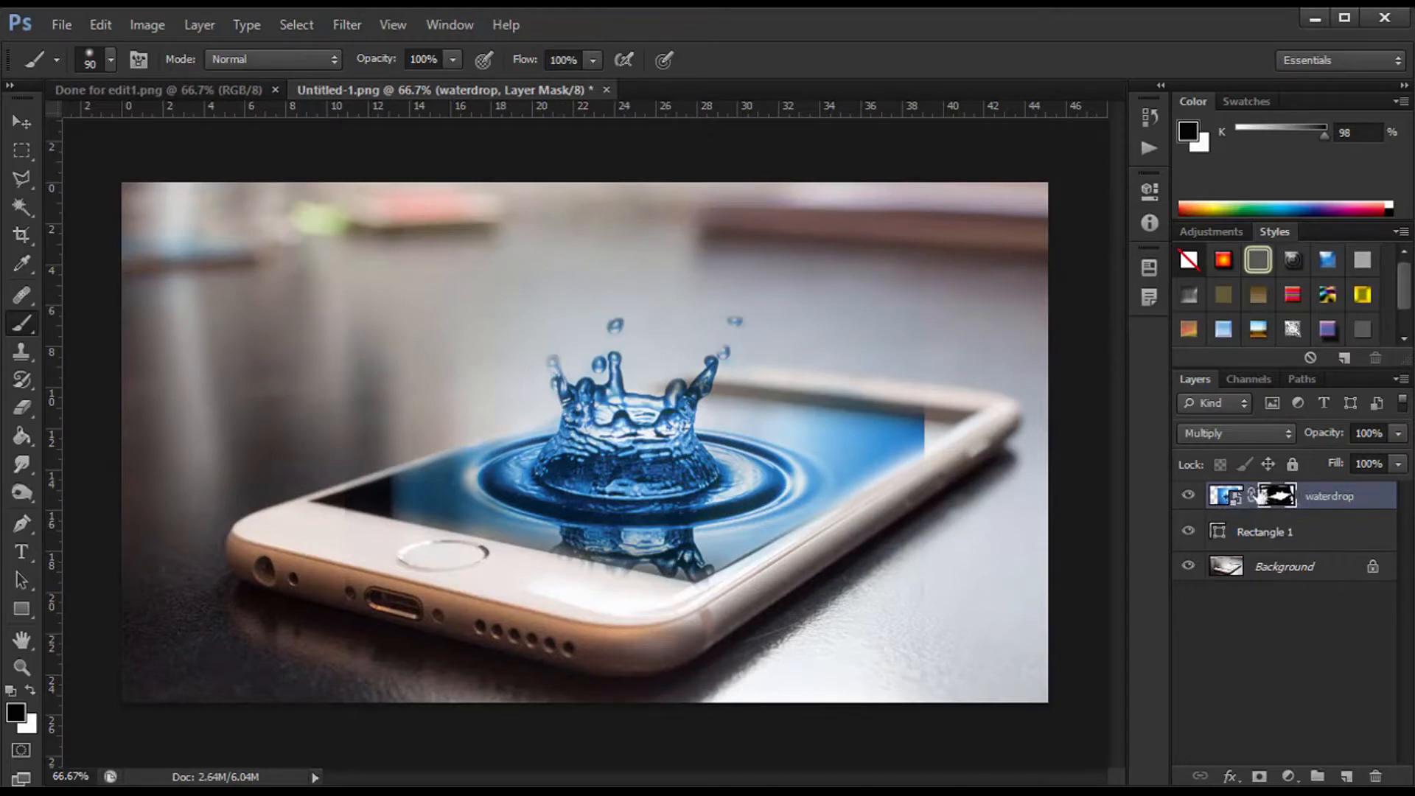
- Duplicate the waterdrop layer and clip the copy to the original waterdrop layer
key(ctrl+j)
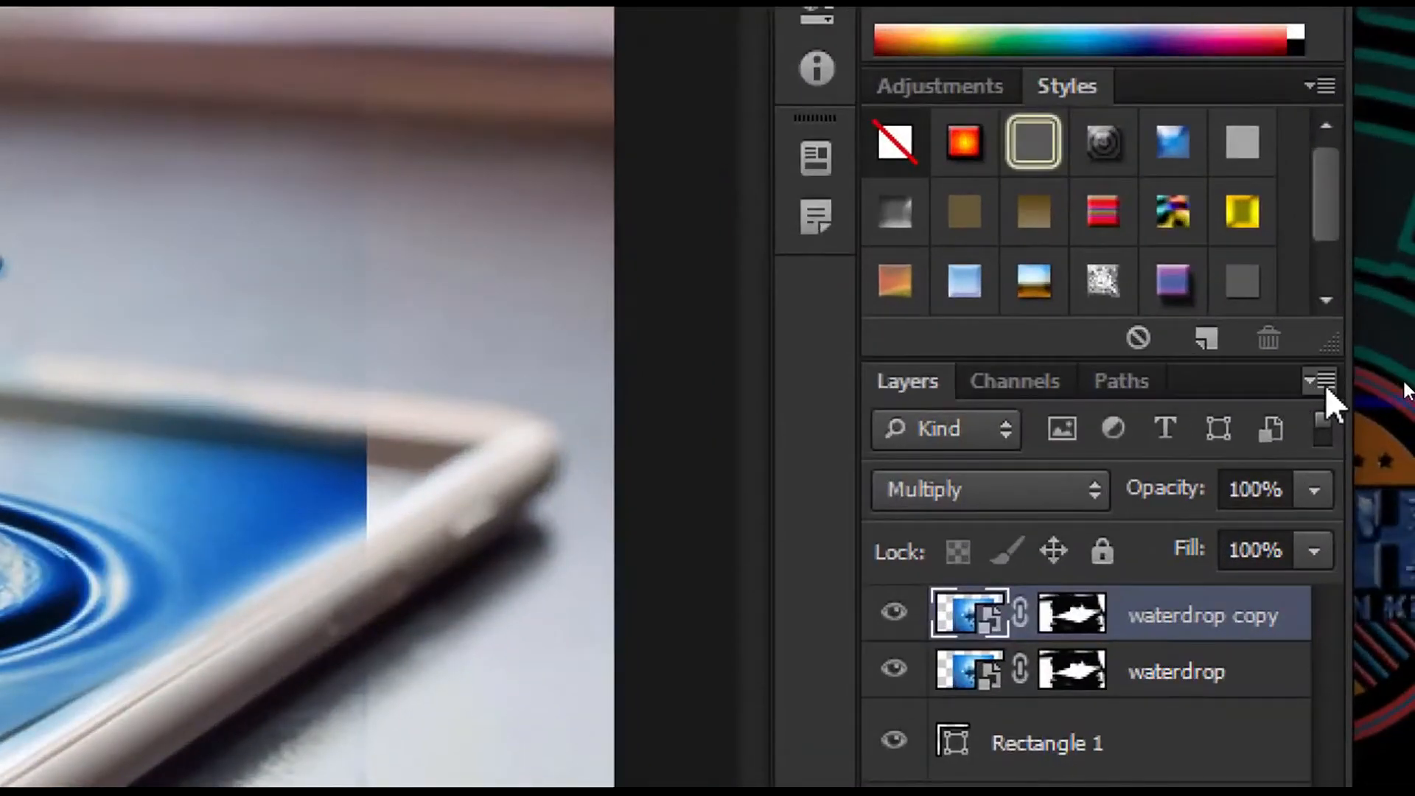
click(1324, 382)
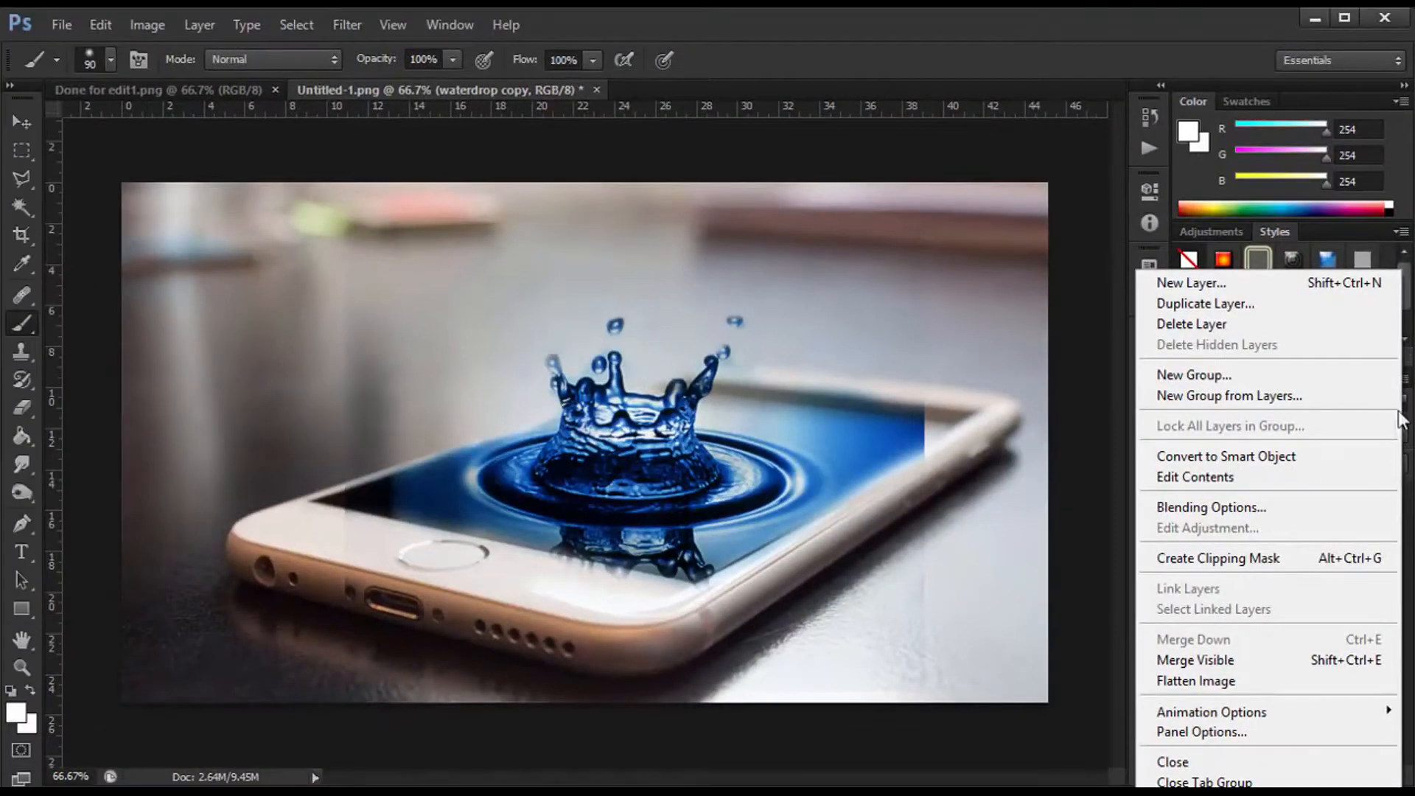
click(1266, 560)
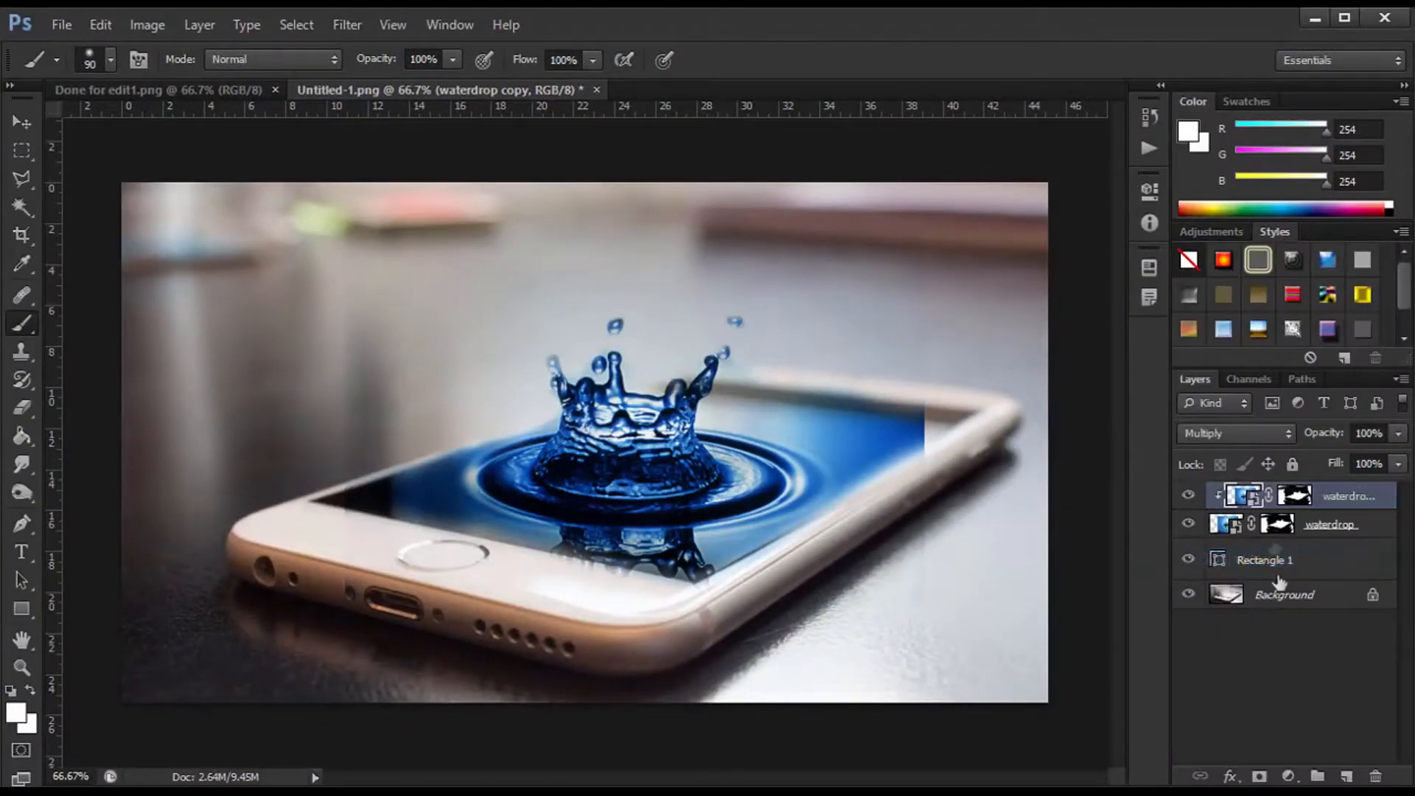
- Set the waterdrop copy's blend mode to Screen and add a Hue/Saturation adjustment layer clipped to the waterdrop layers
click(1231, 427)
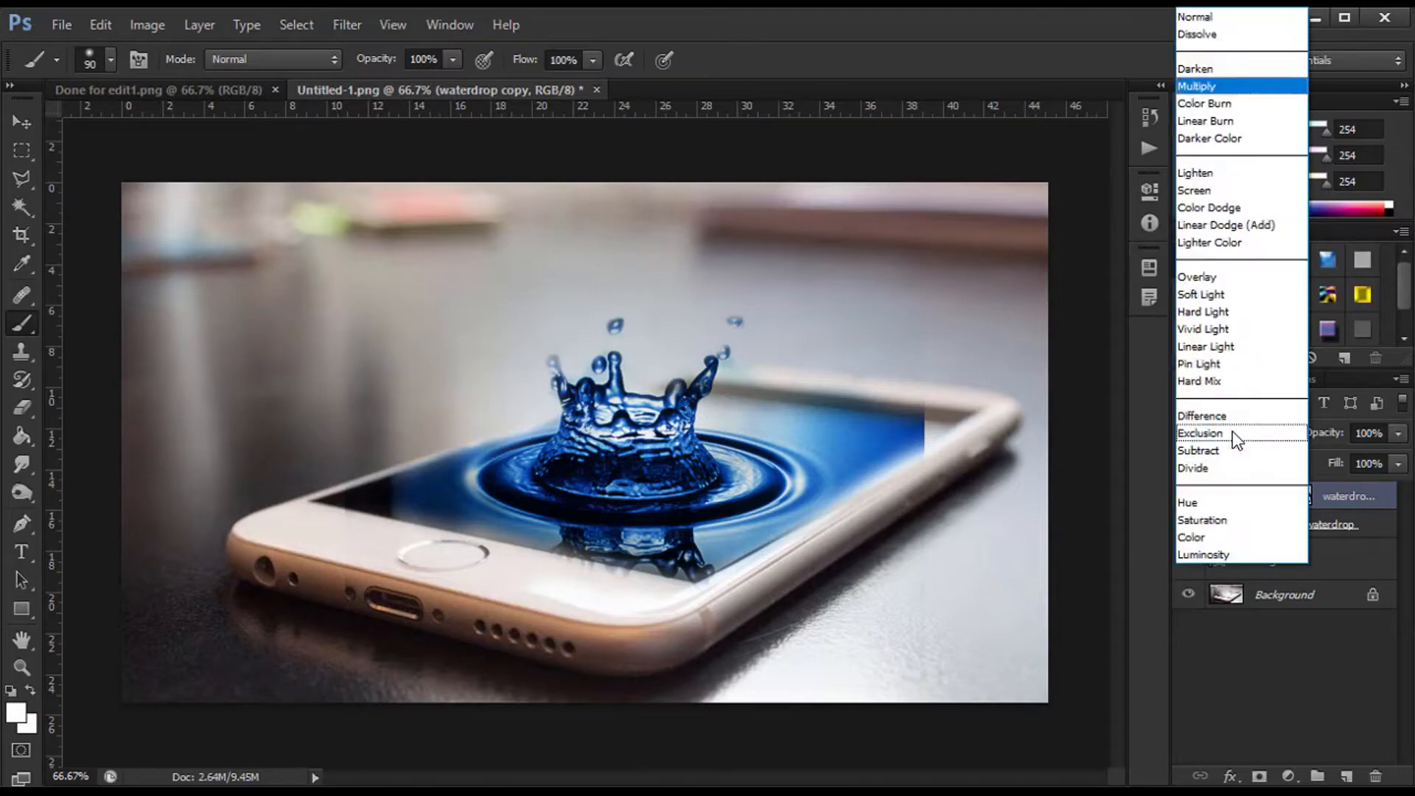
click(1216, 184)
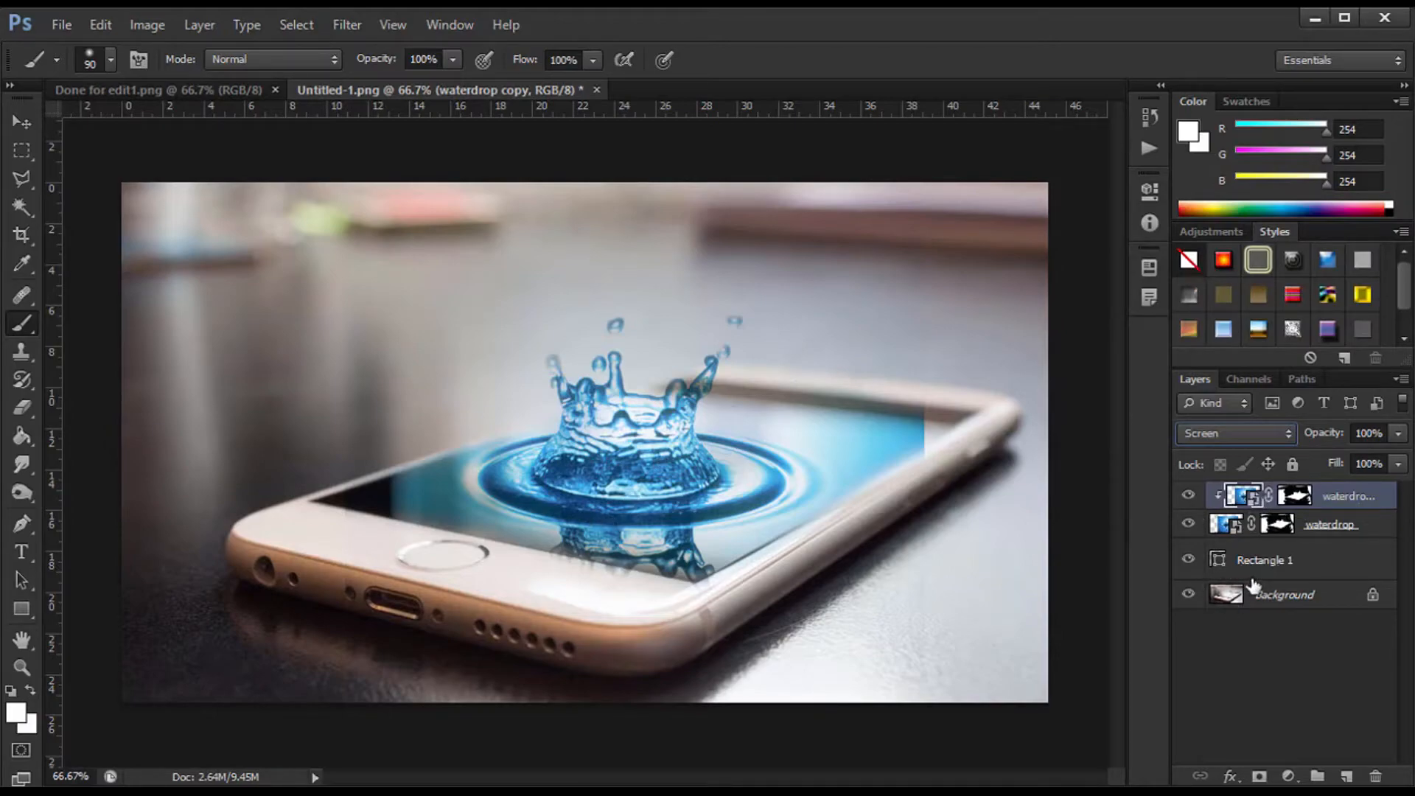
click(1290, 775)
click(1360, 511)
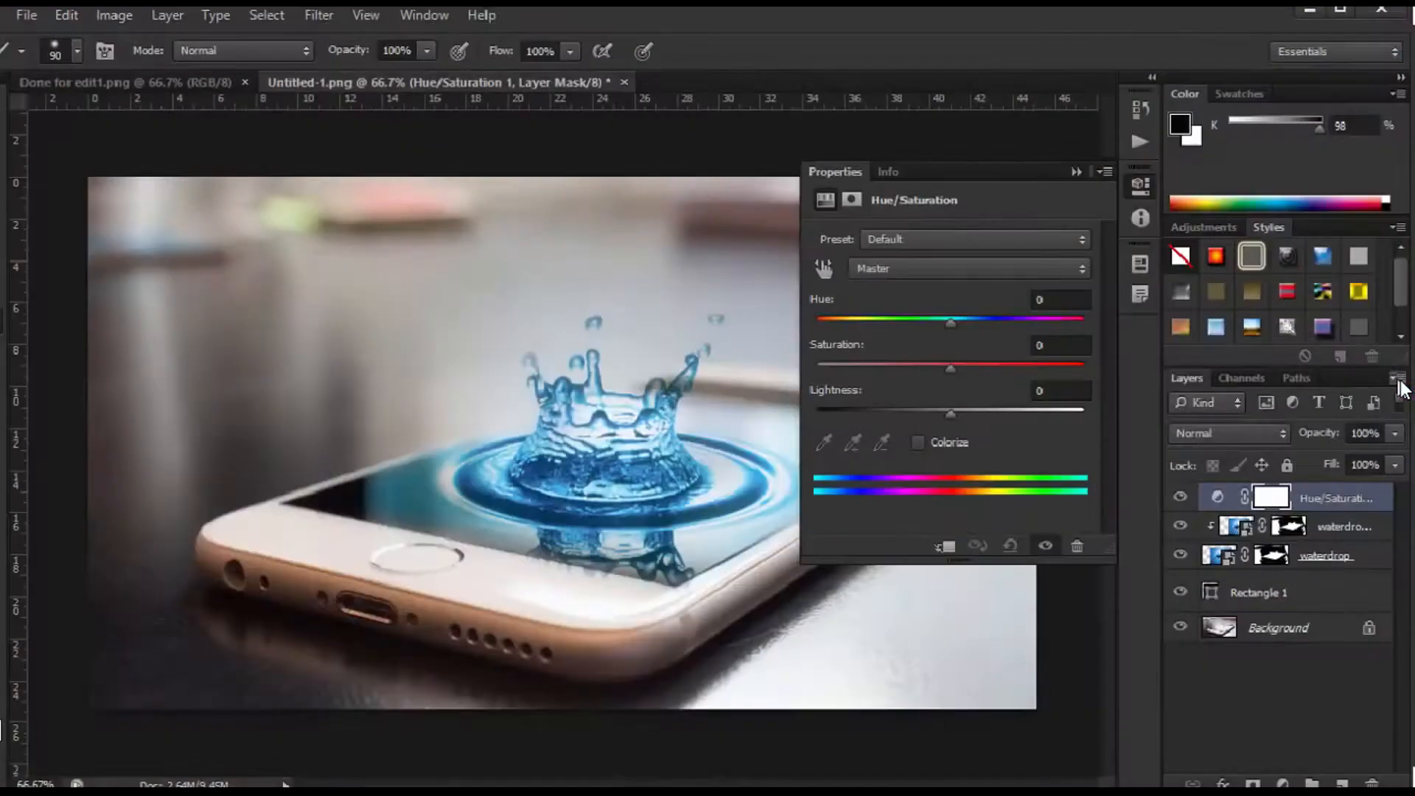
click(1401, 380)
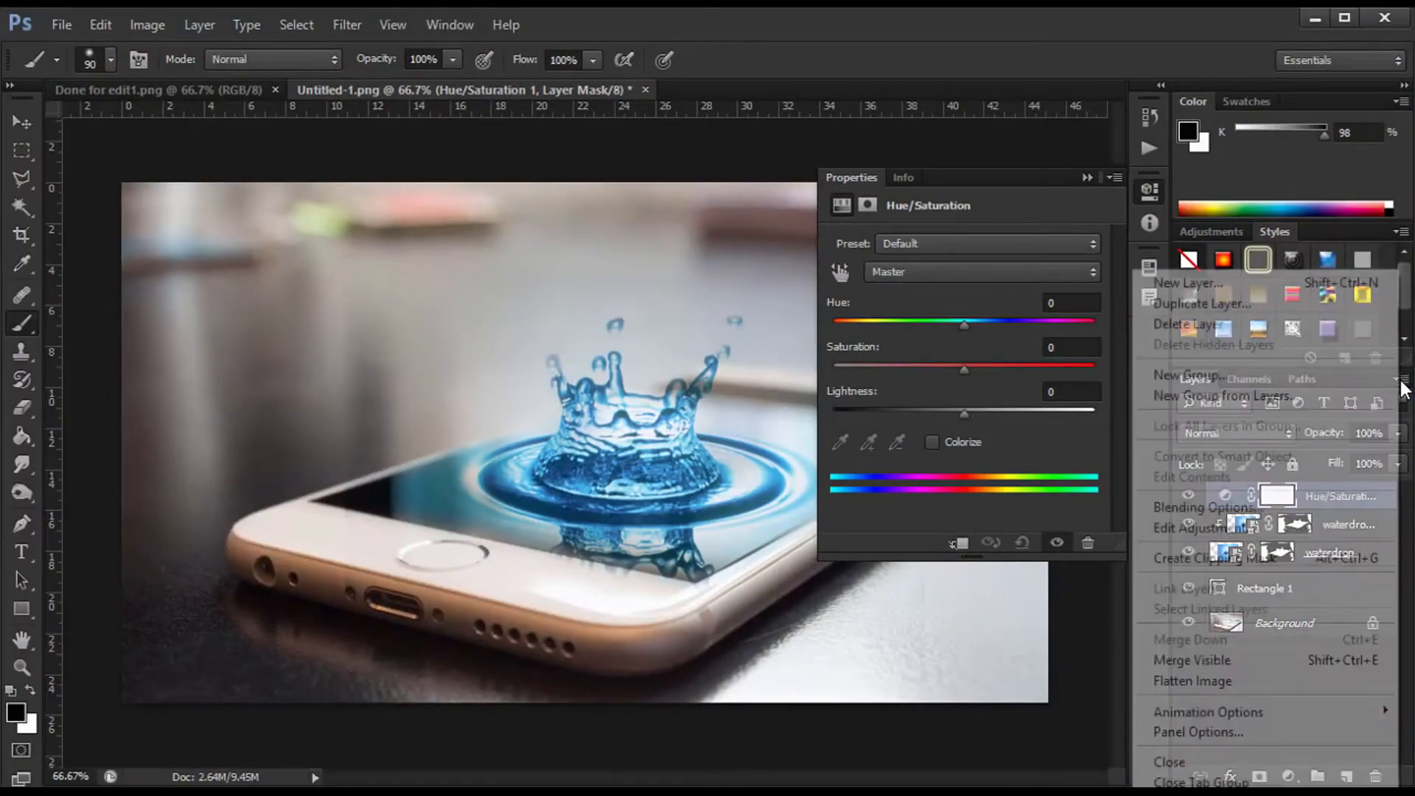
click(1209, 558)
- Lower the saturation of the Hue/Saturation adjustment to about -65
click(1058, 349)
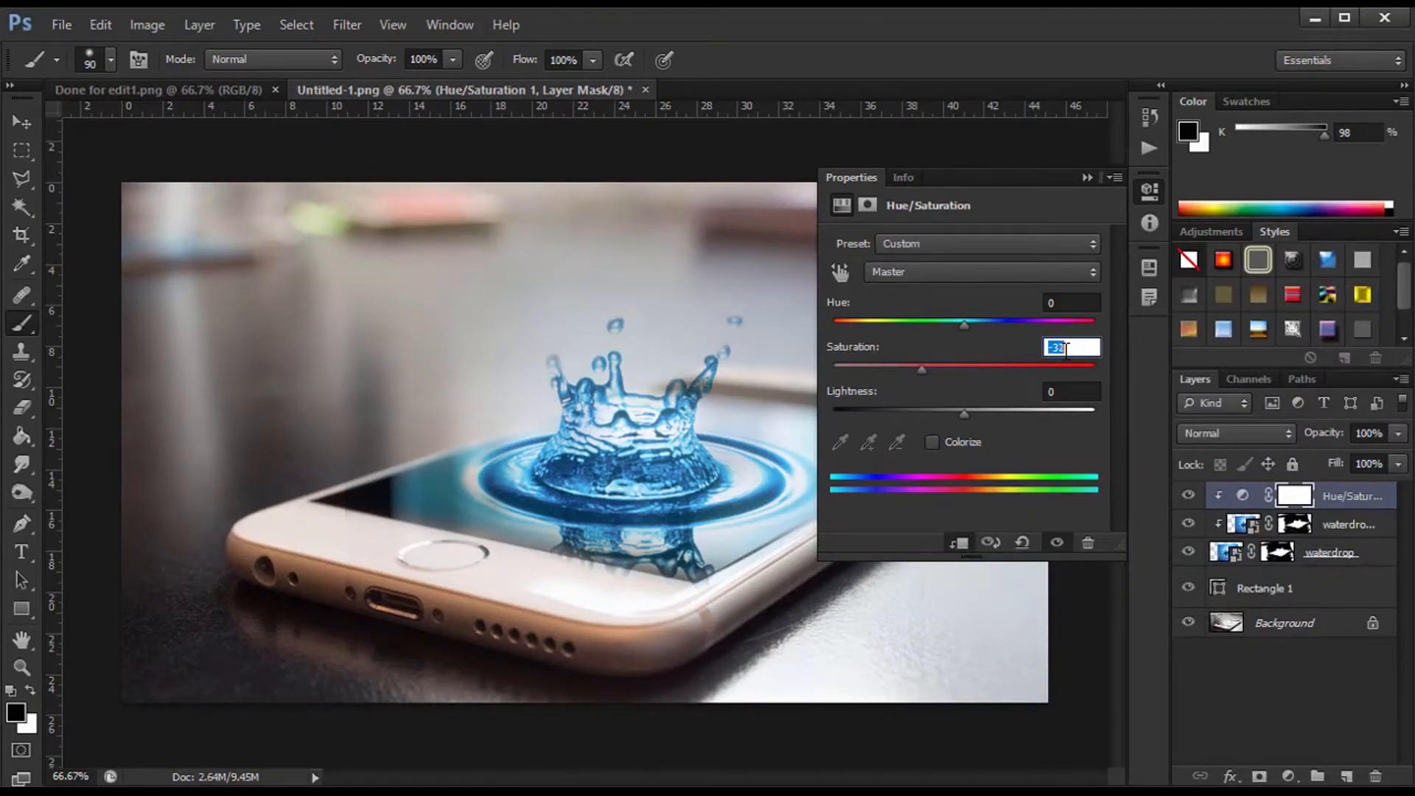
key(Down)
key(Down)
key(Down)
key(Down)
key(Down)
key(Down)
key(Down)
key(Down)
key(Down)
key(Down)
key(Down)
key(Down)
key(Down)
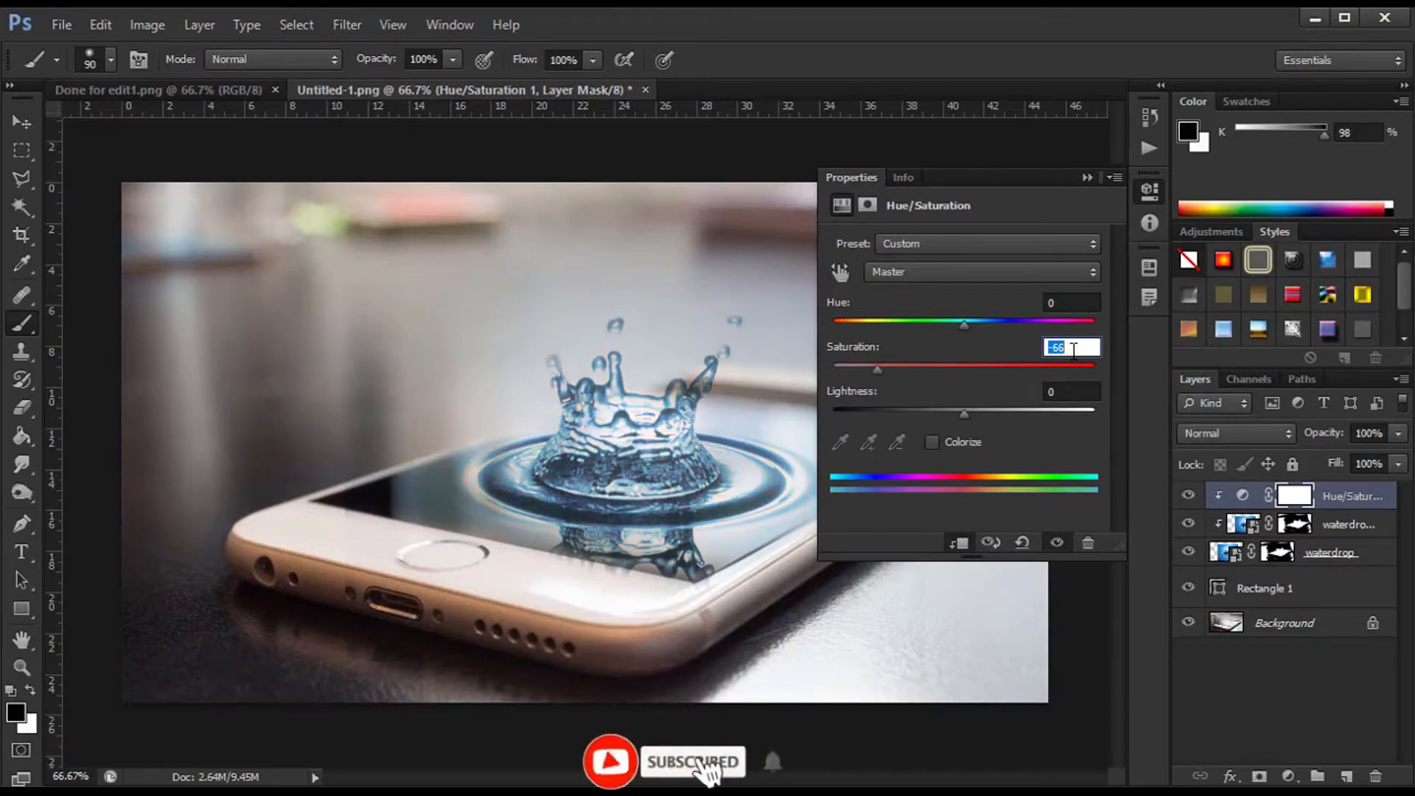
- Raise the lightness of the Hue/Saturation adjustment to +5 and close its settings
click(1067, 396)
key(Up)
key(Up)
key(Up)
key(Up)
key(Up)
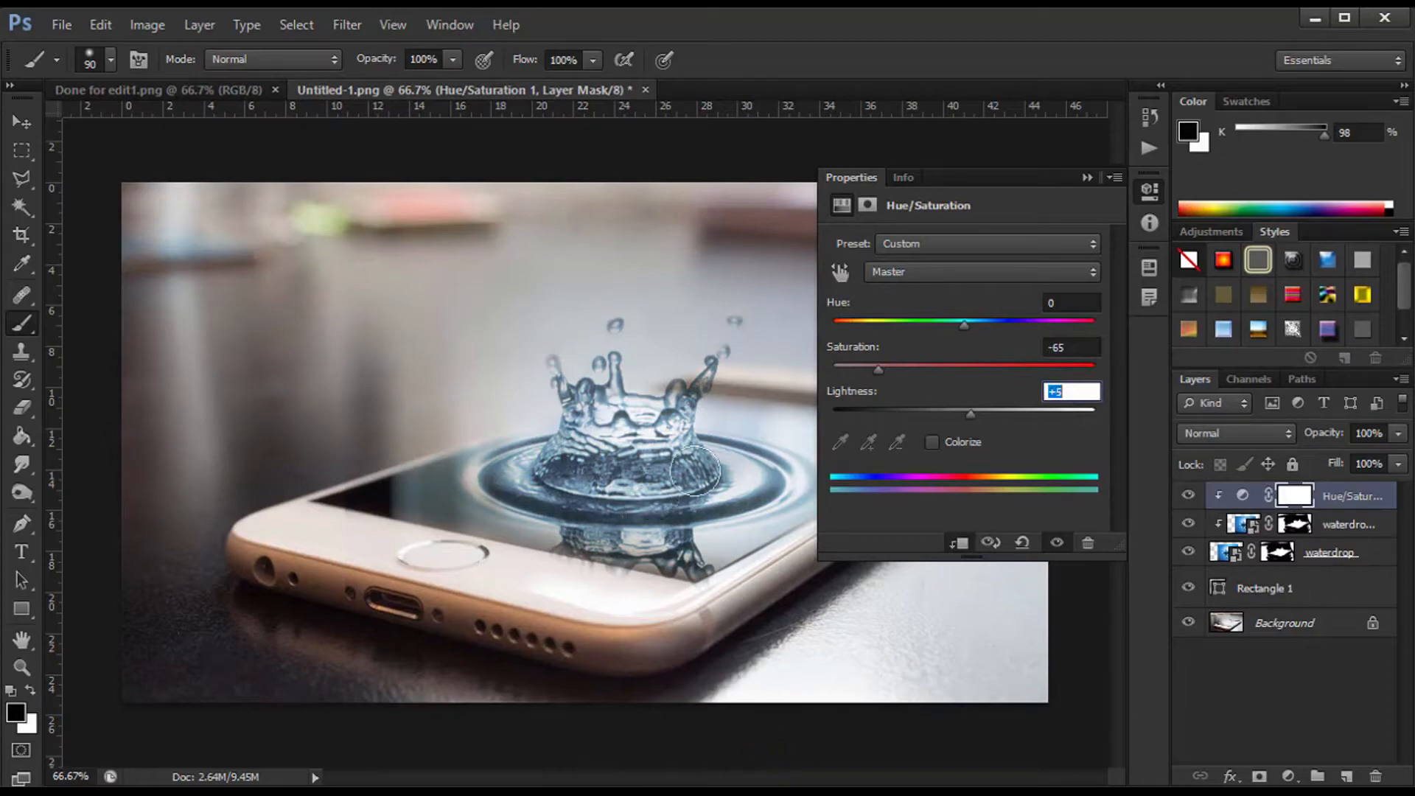
click(1086, 178)
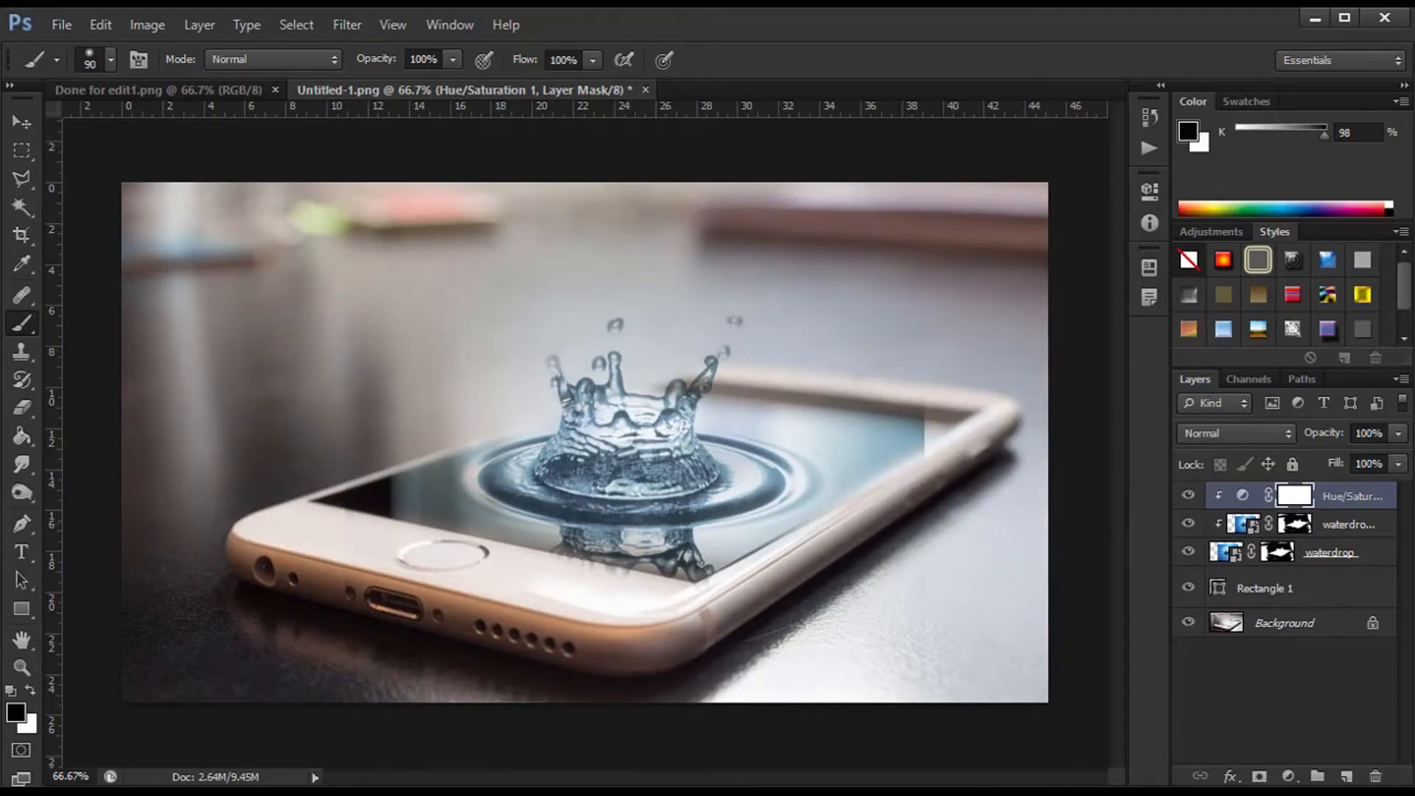
- Stamp all visible layers into a new layer and apply Smart Sharpen with 100% amount, 1.0 px radius and Lens Blur removal
key(ctrl+shift+alt+e)
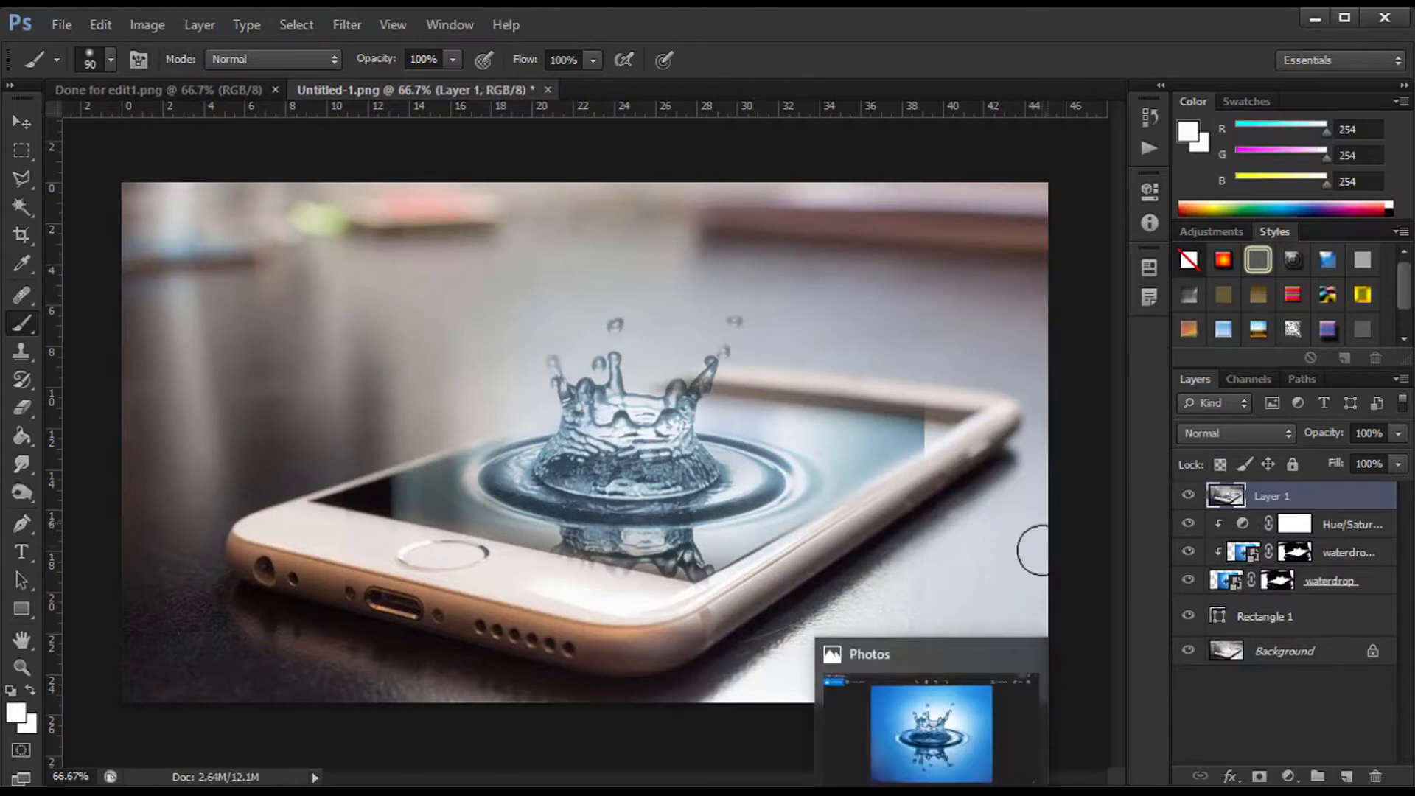
click(23, 121)
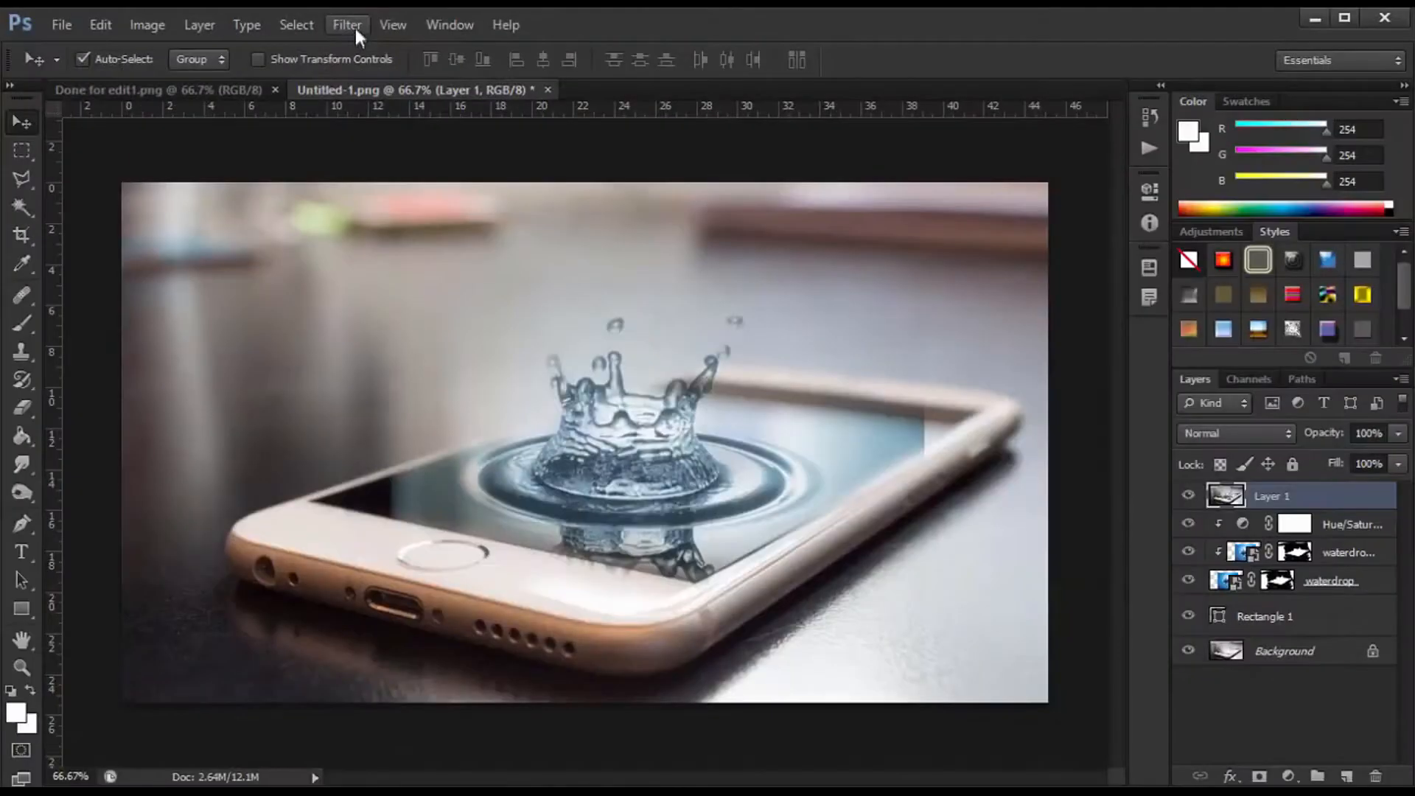
click(354, 28)
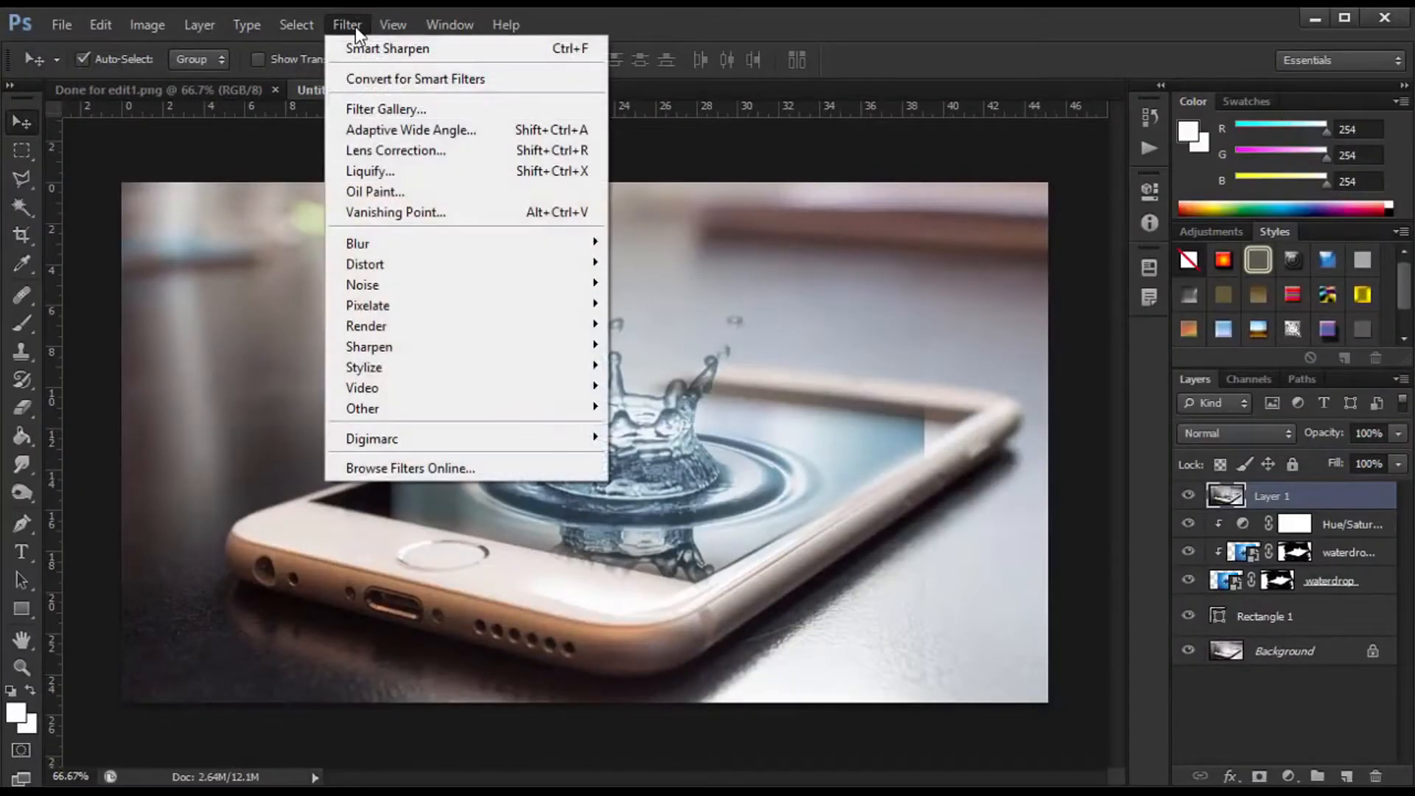
mouse_move(406, 348)
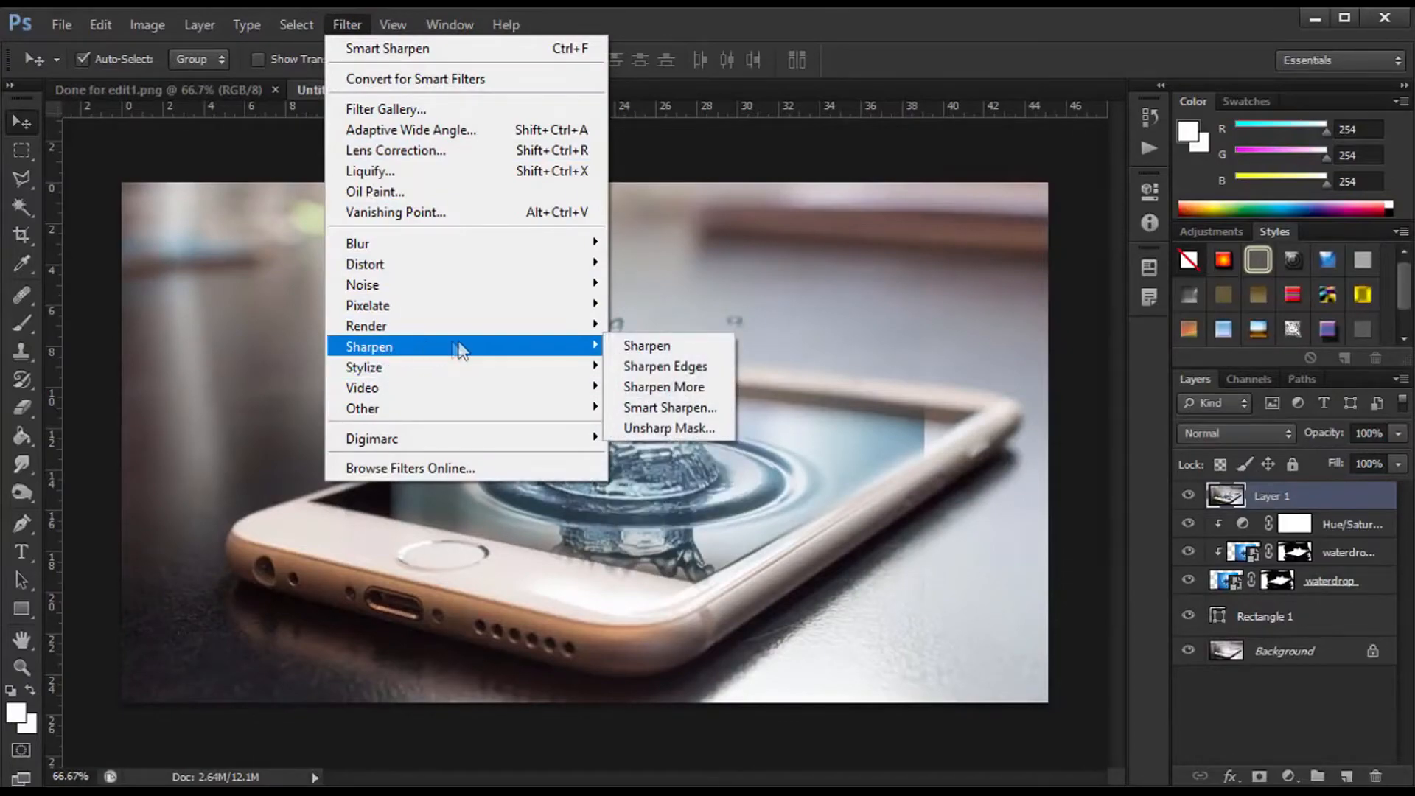
click(649, 404)
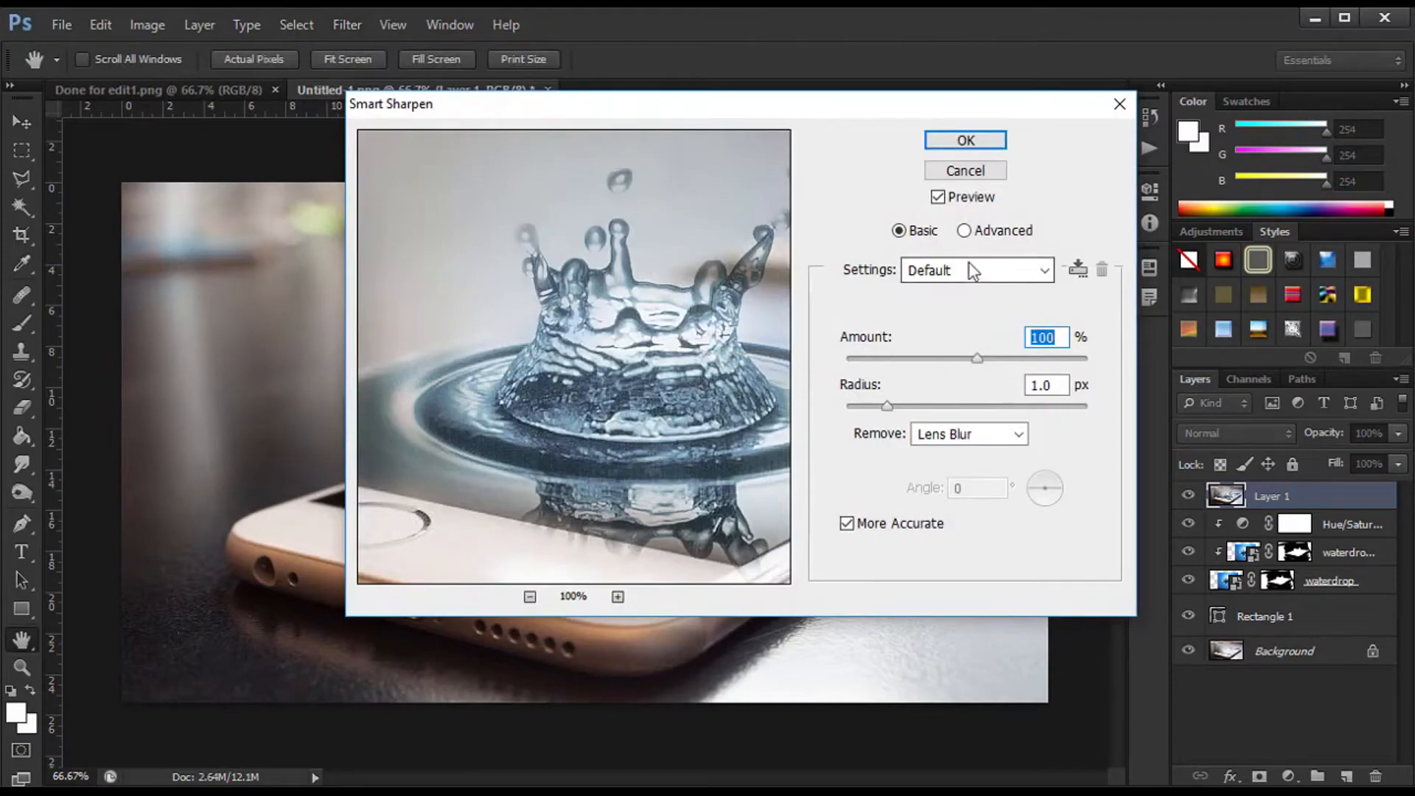
click(979, 273)
click(965, 292)
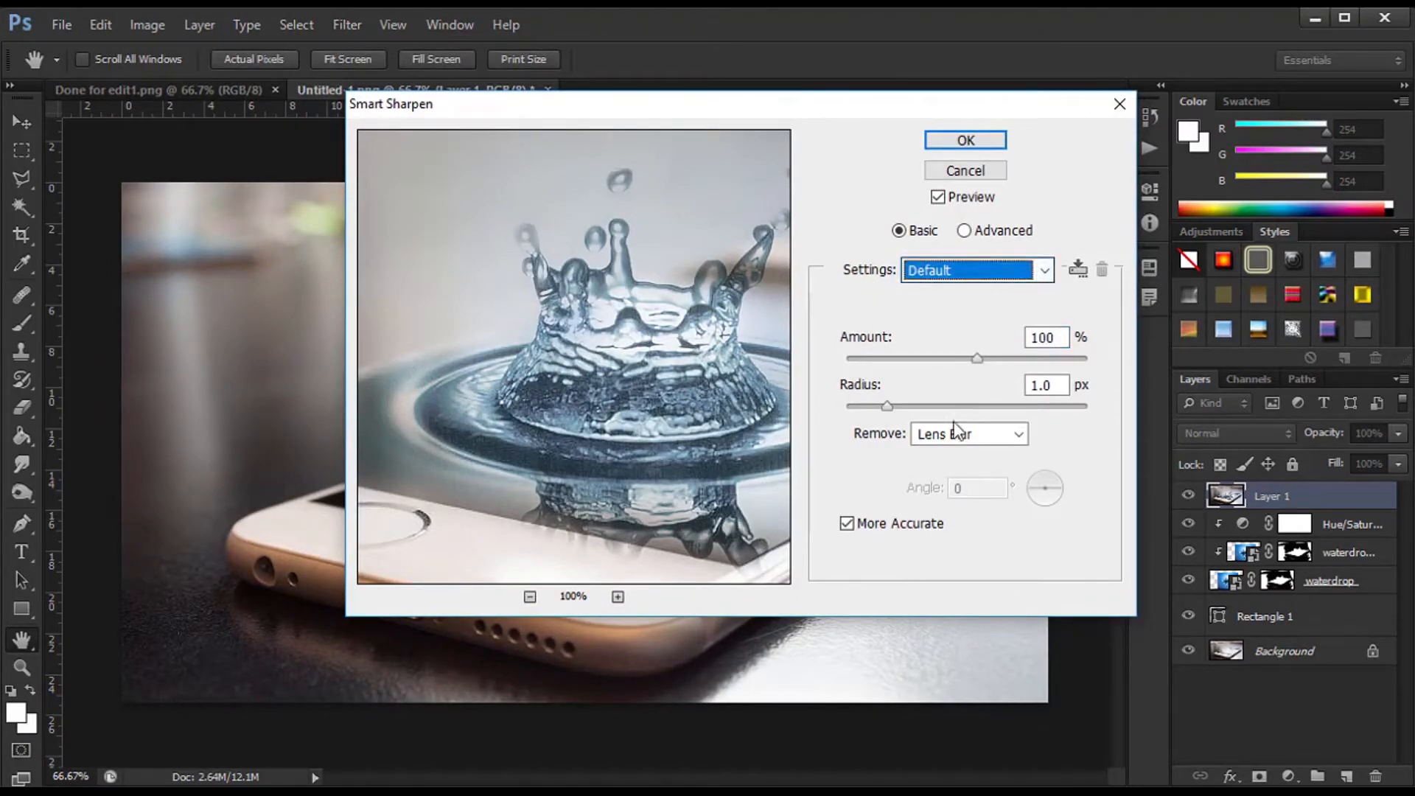
click(951, 434)
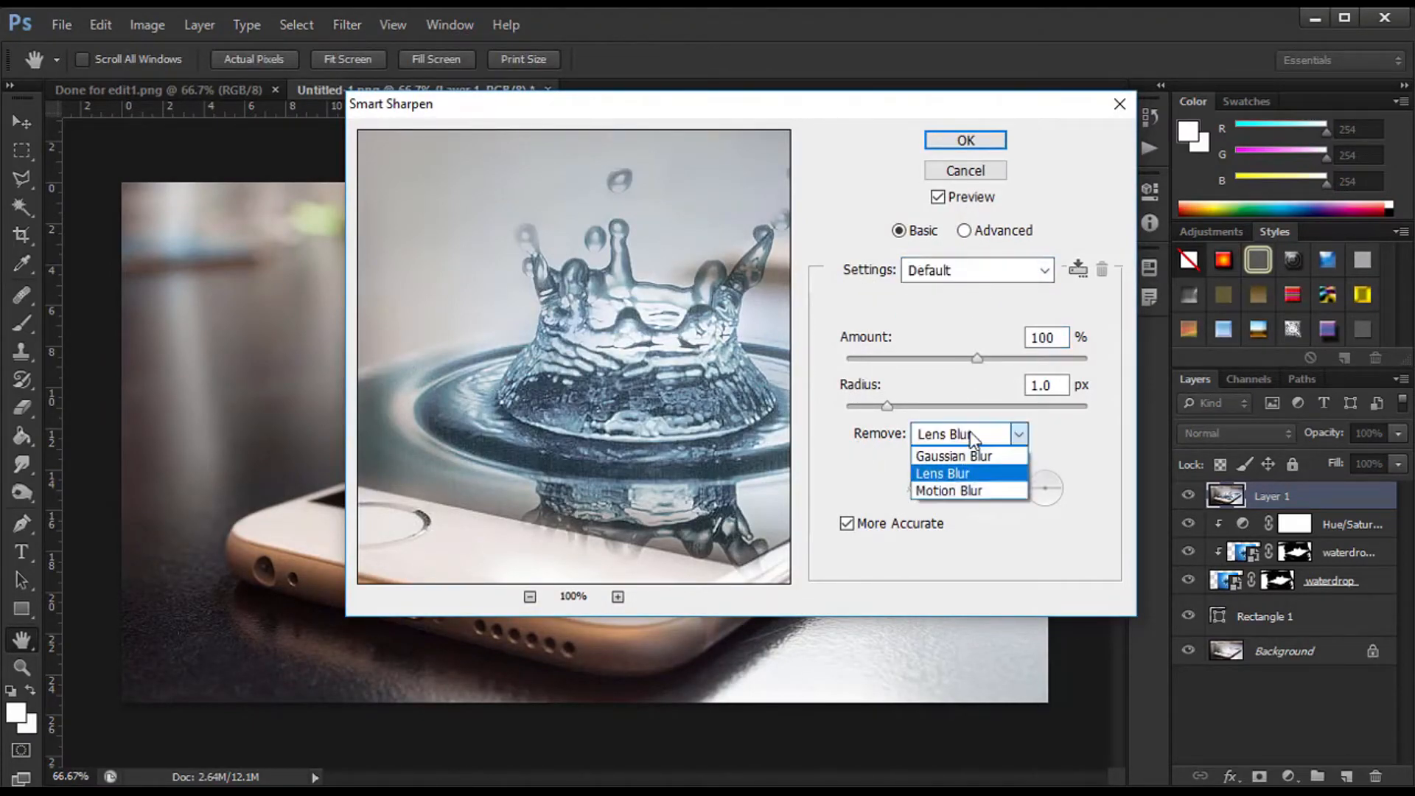
click(958, 480)
click(847, 524)
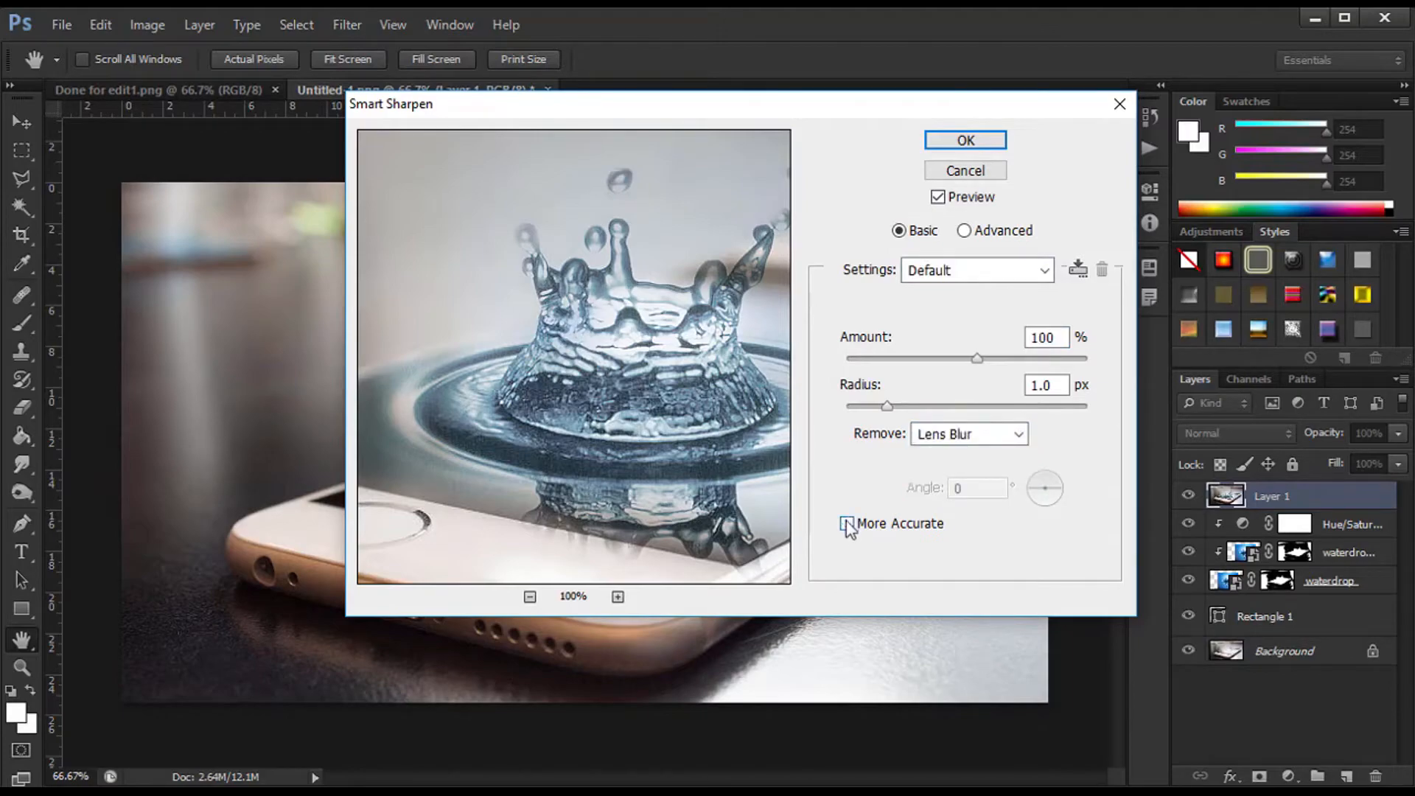
click(965, 140)
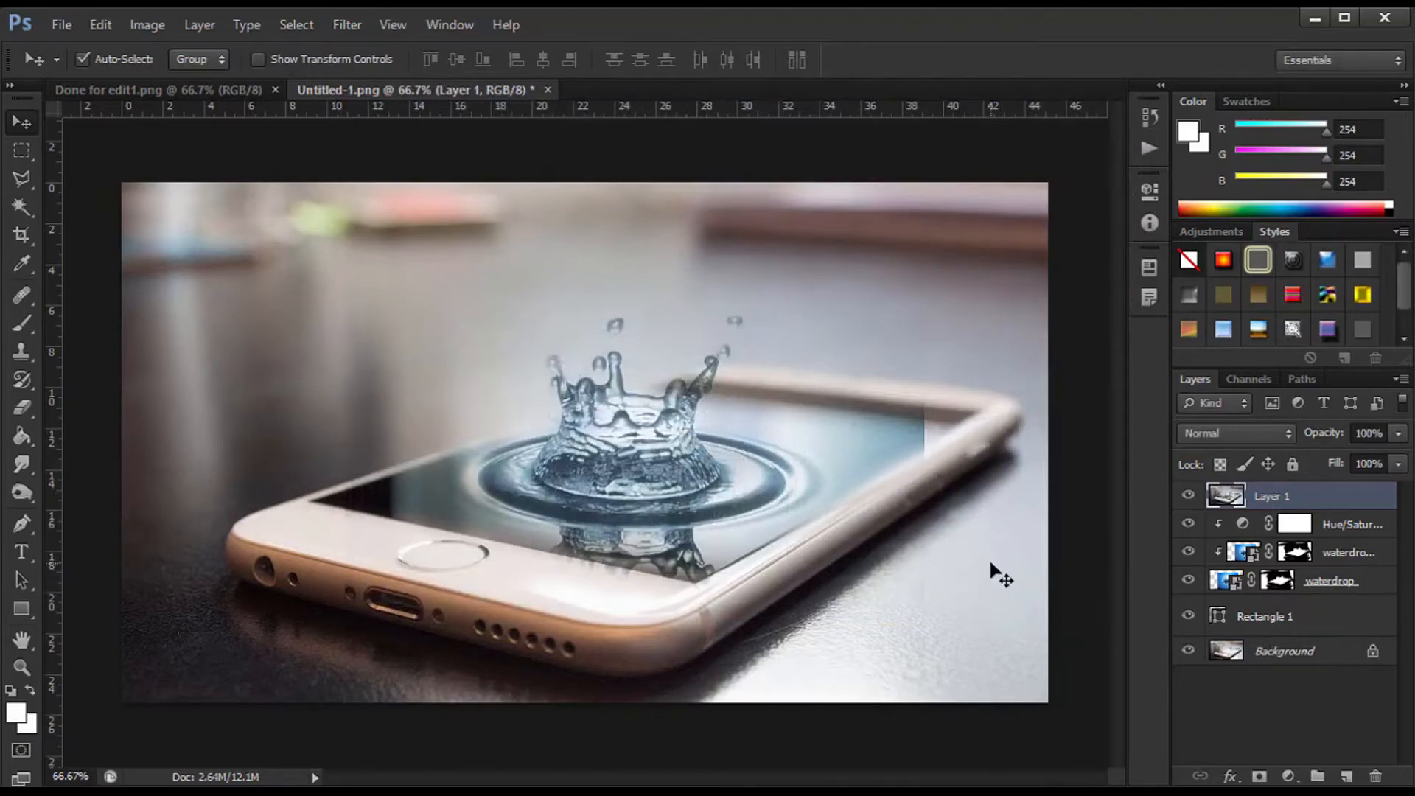
- Add a Color Lookup adjustment layer using the HorrorBlue.3DL look and set its blend mode to Lighten
click(1291, 779)
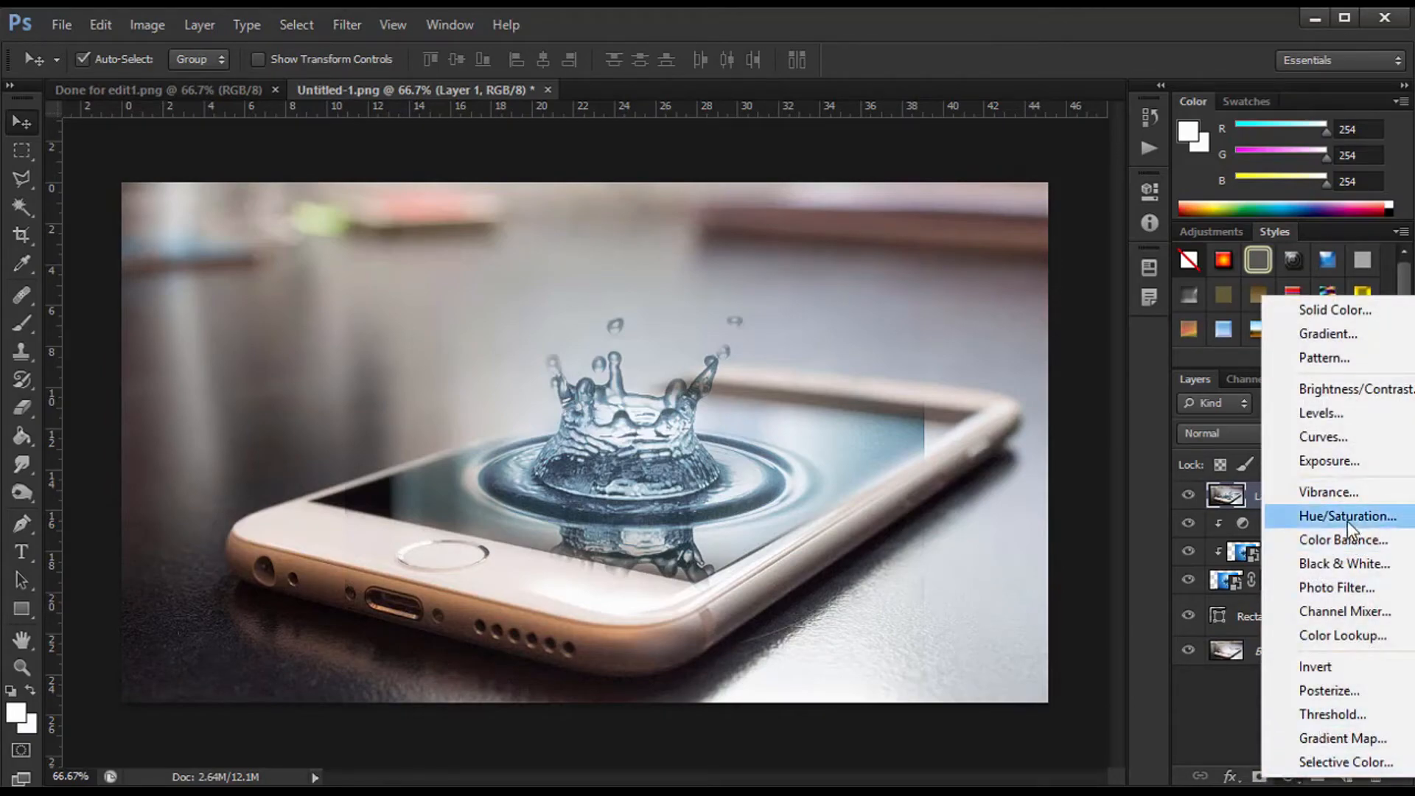
click(1336, 638)
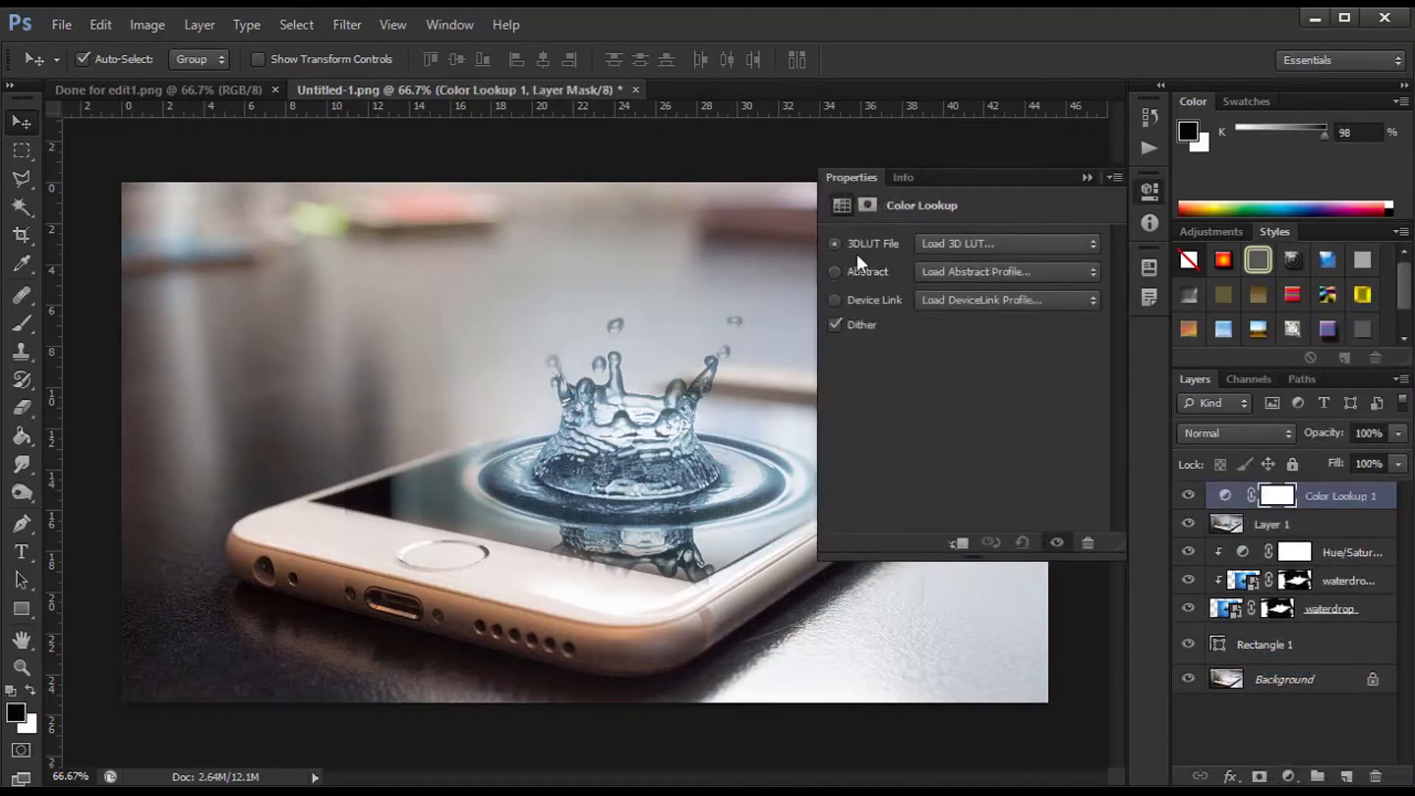
click(942, 248)
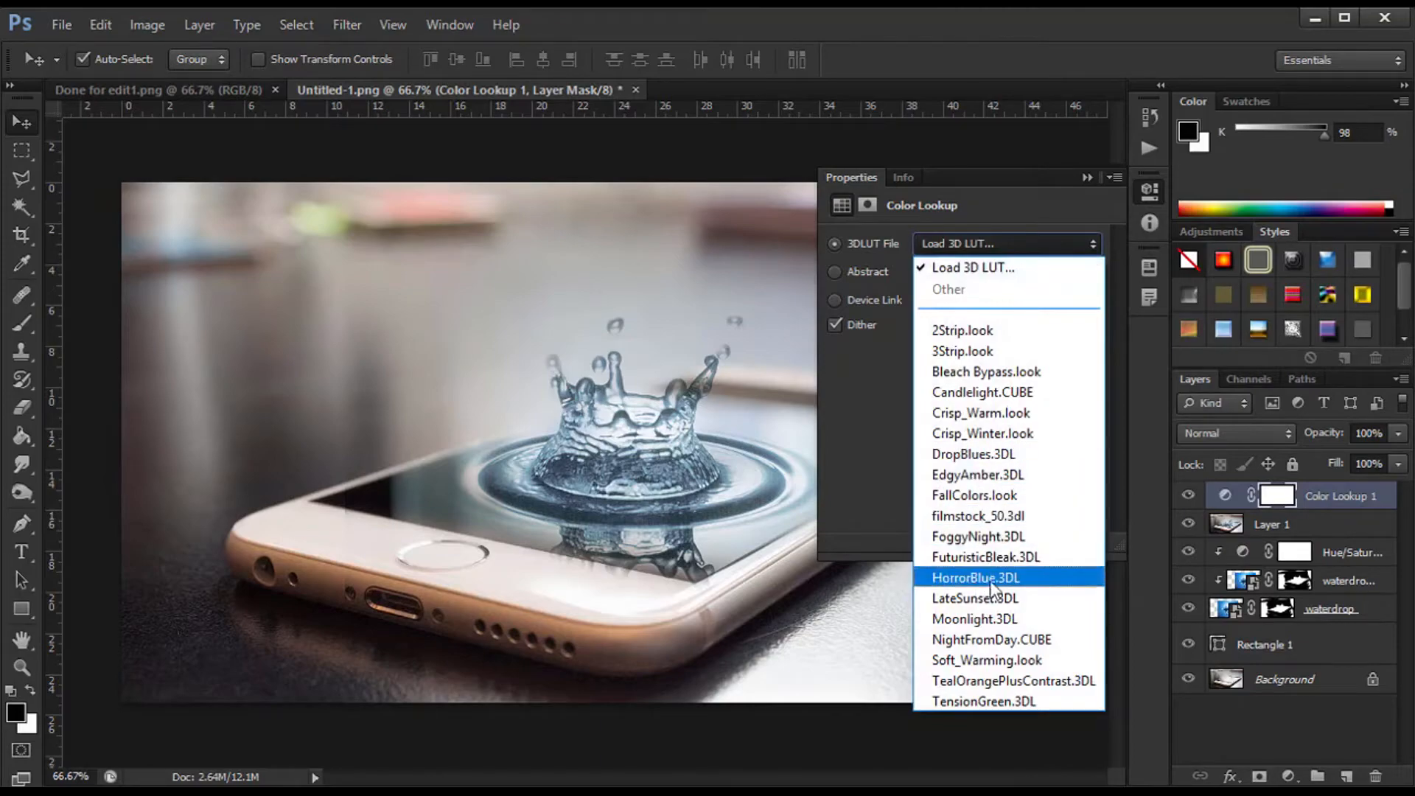
click(1024, 579)
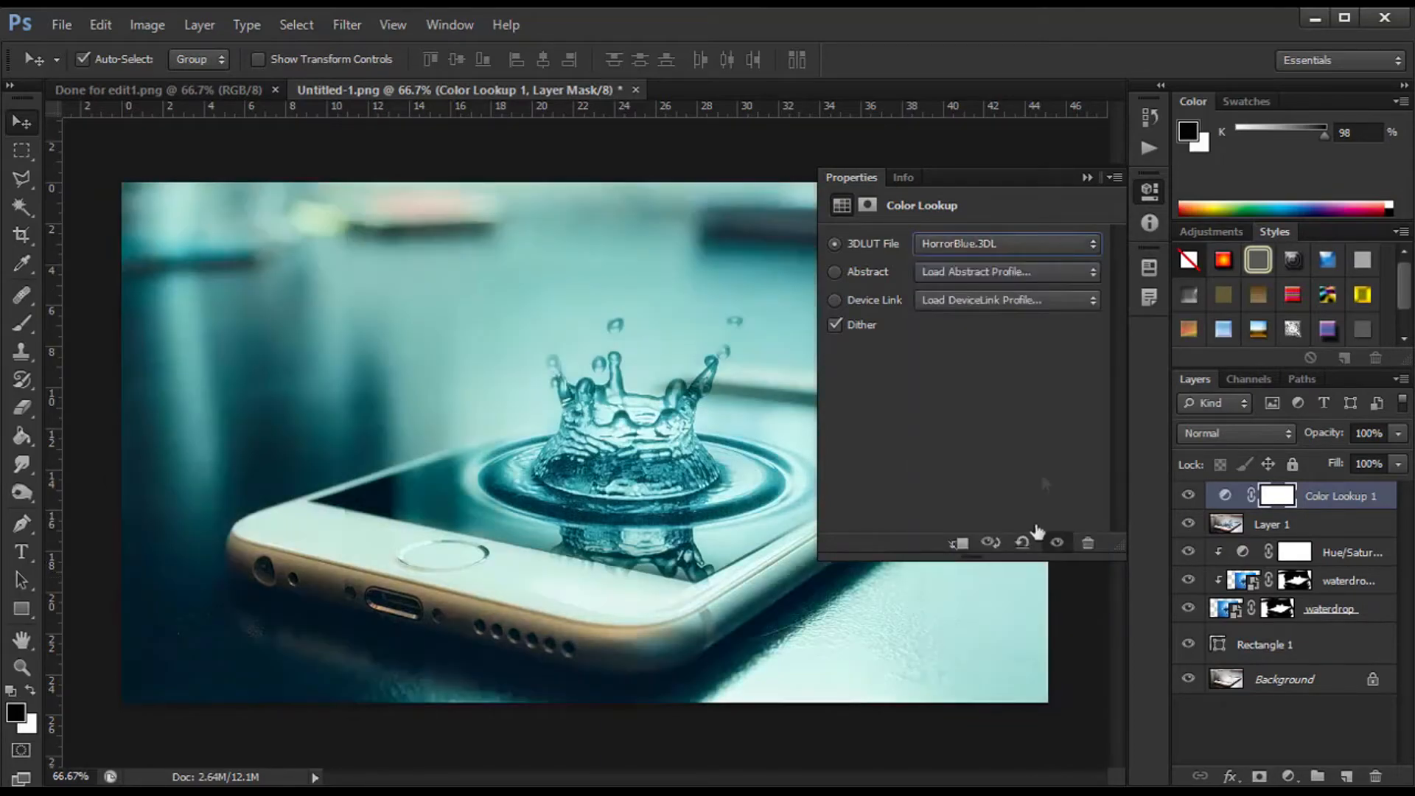
click(1088, 177)
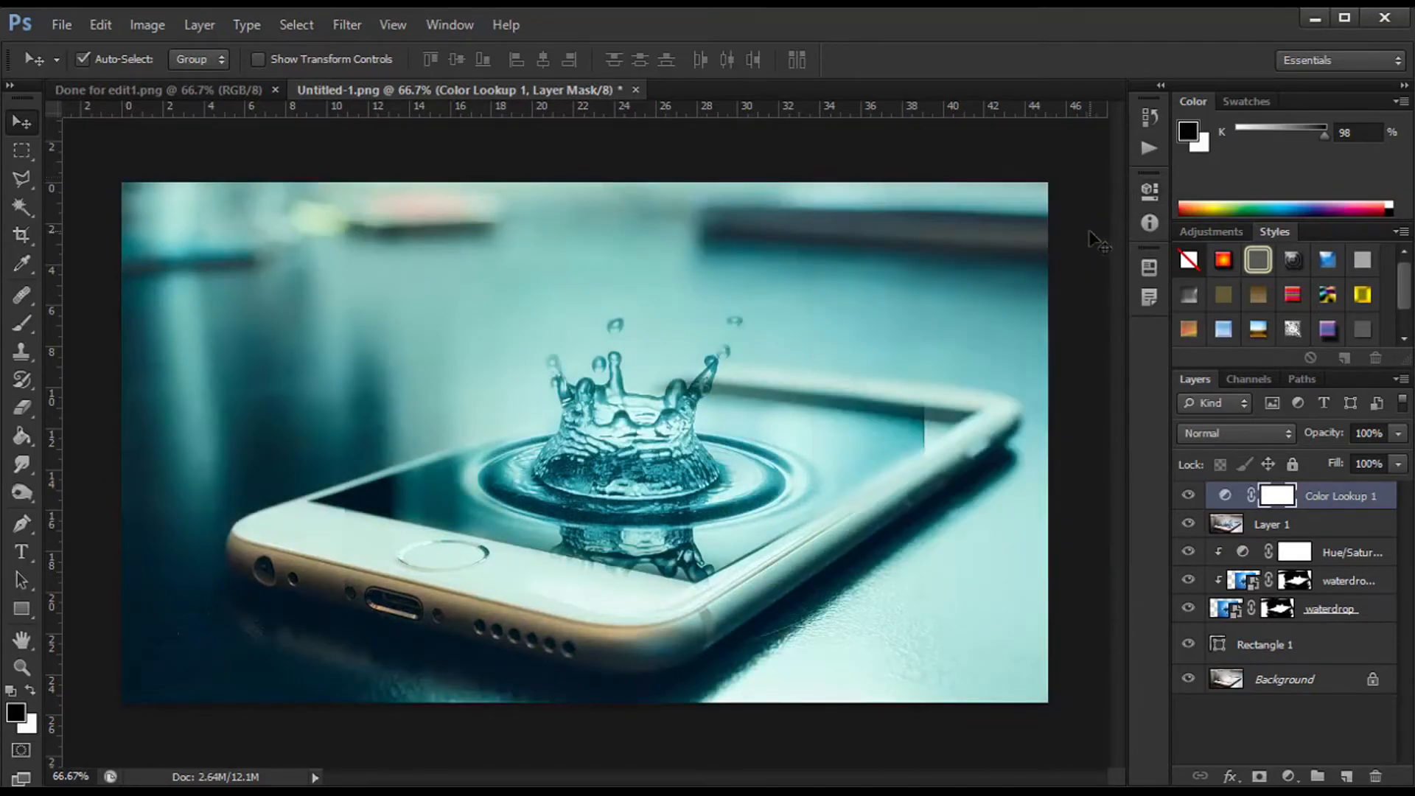
click(1242, 436)
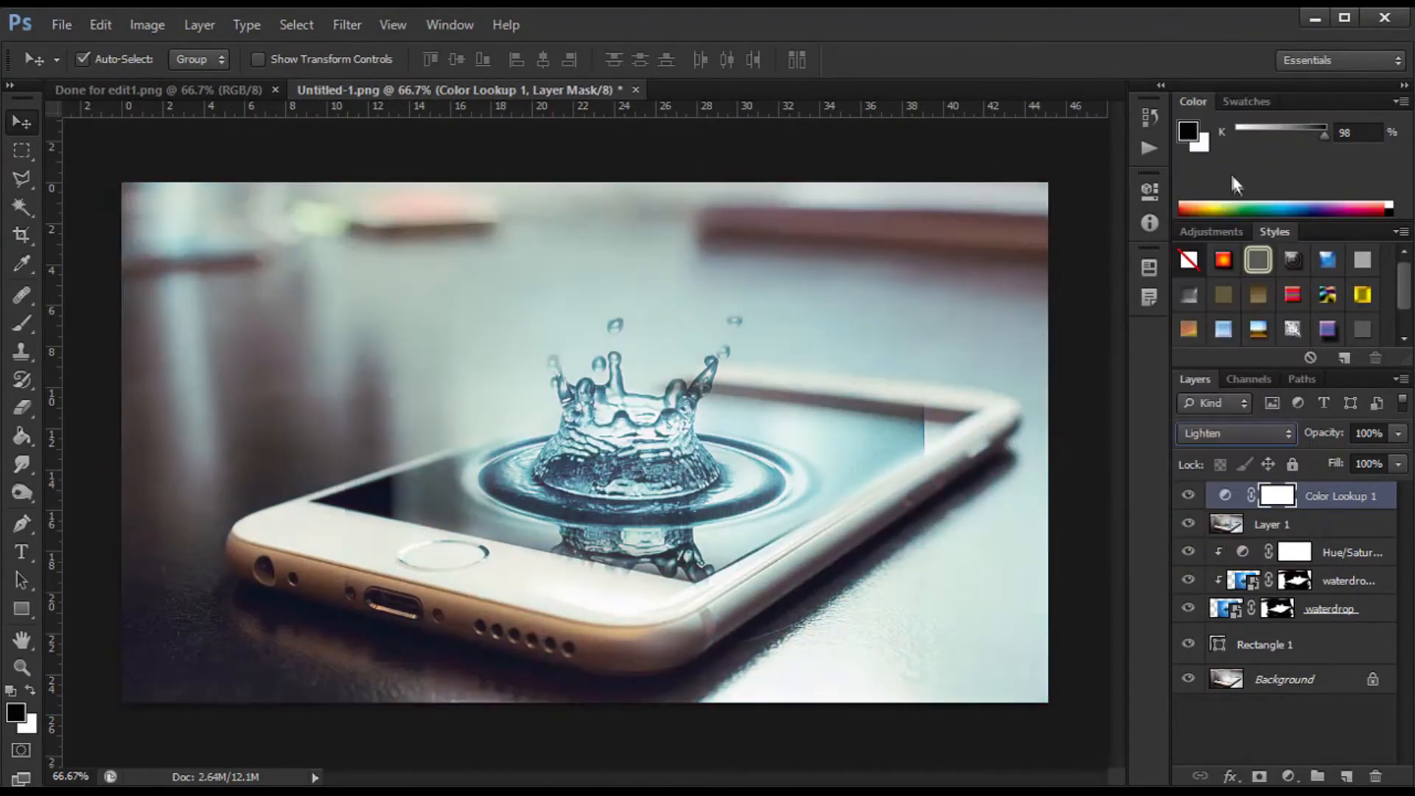
click(1212, 174)
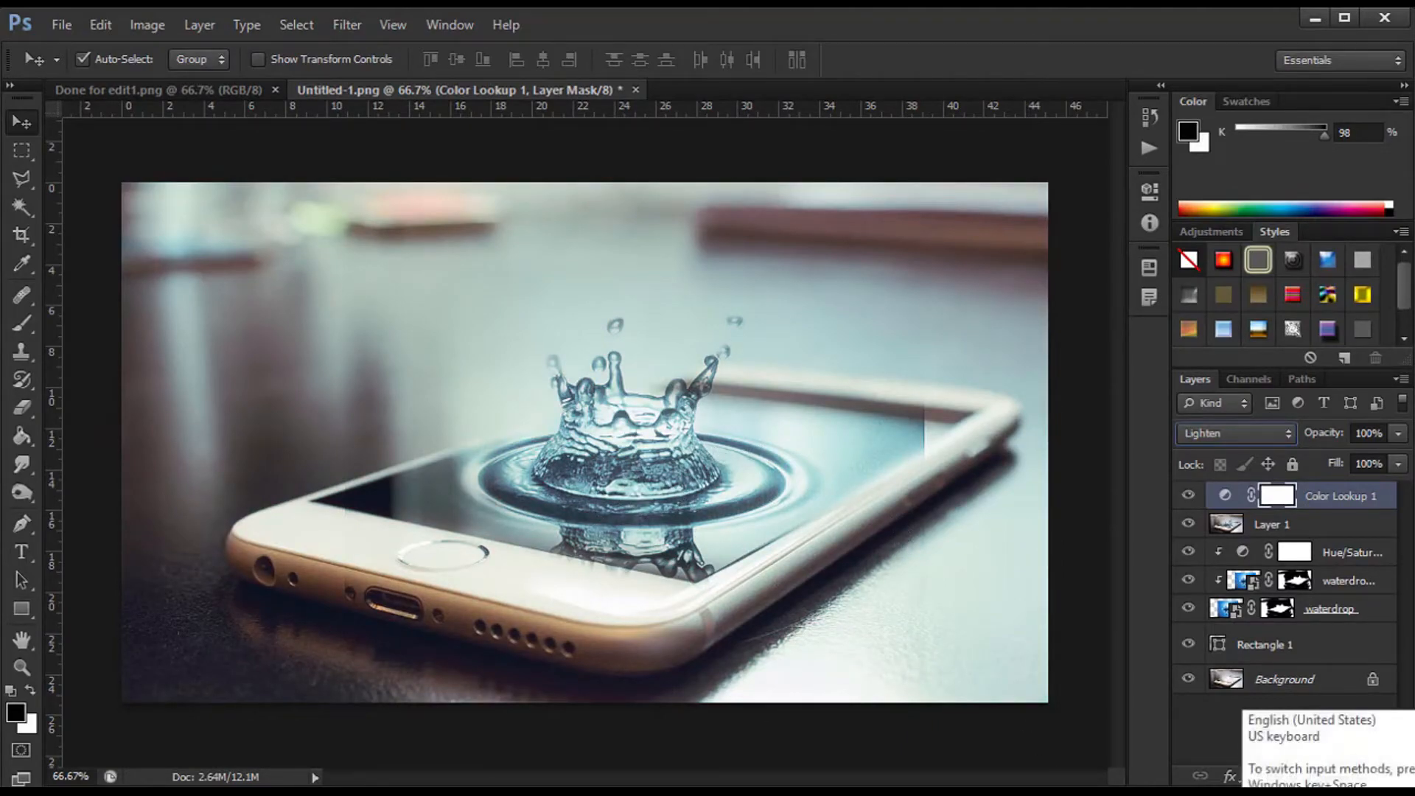
- Stamp the visible layers into a new layer and smudge the hard edge near the screen's left corner, reducing the brush to 25 px
key(ctrl+alt+shift+e)
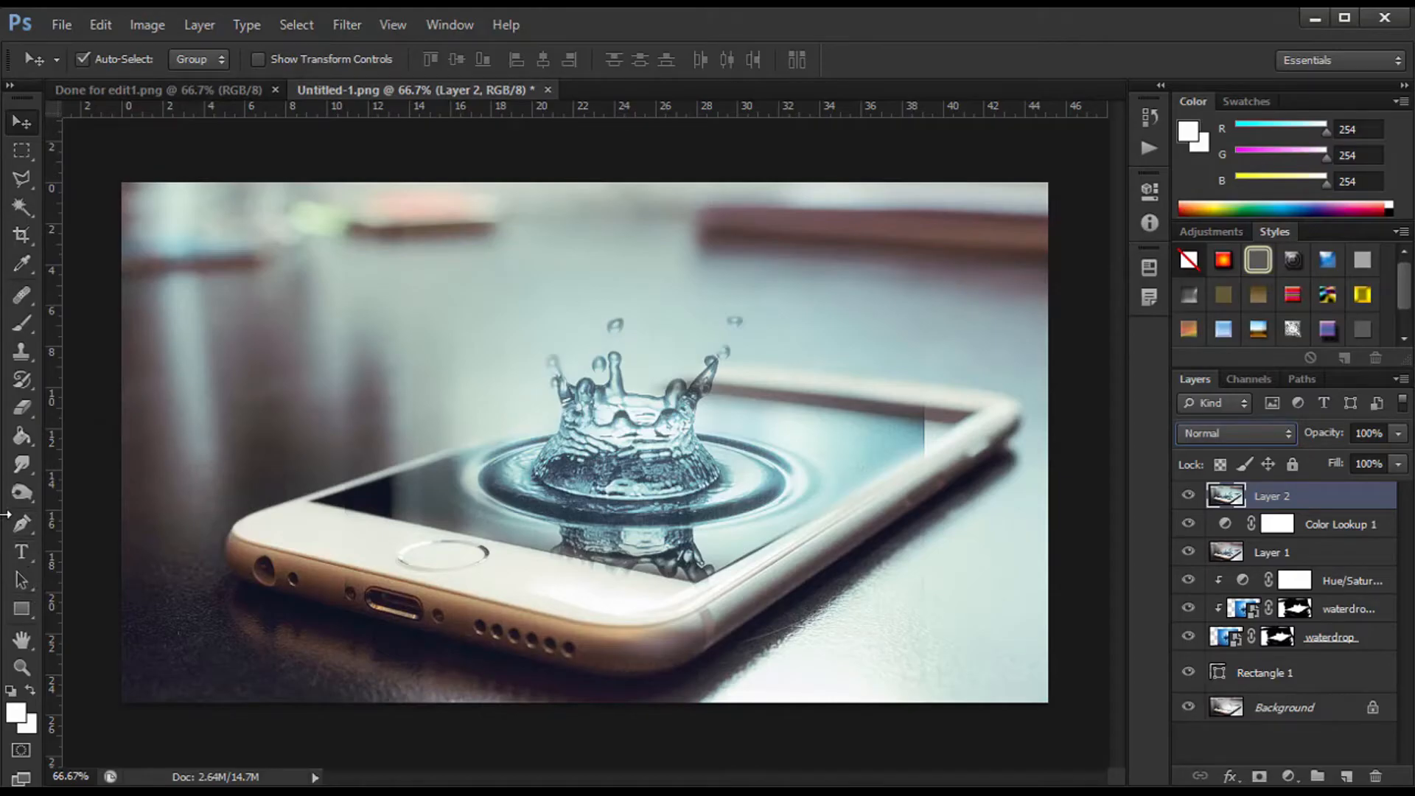
right_click(22, 465)
click(121, 507)
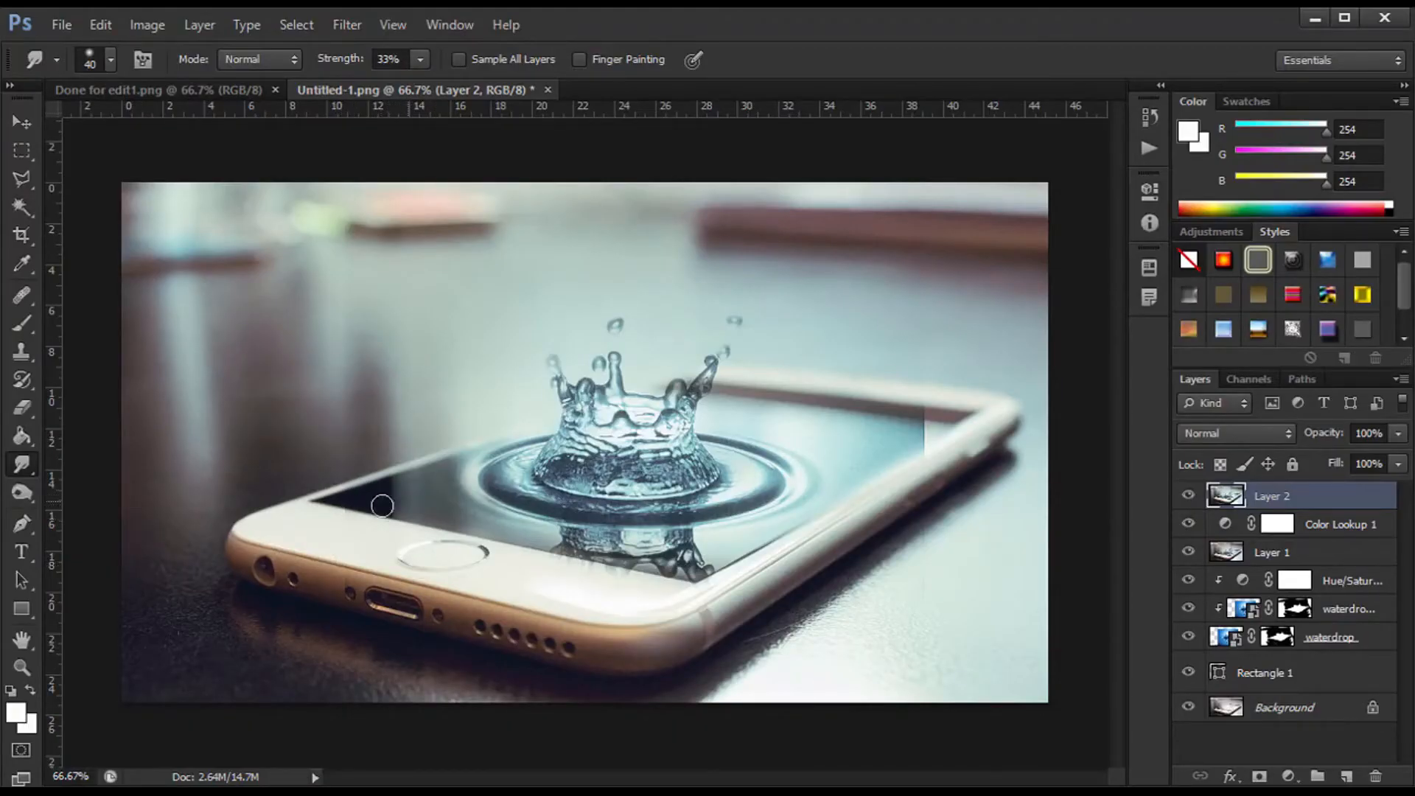
scroll(372, 504, up, 2)
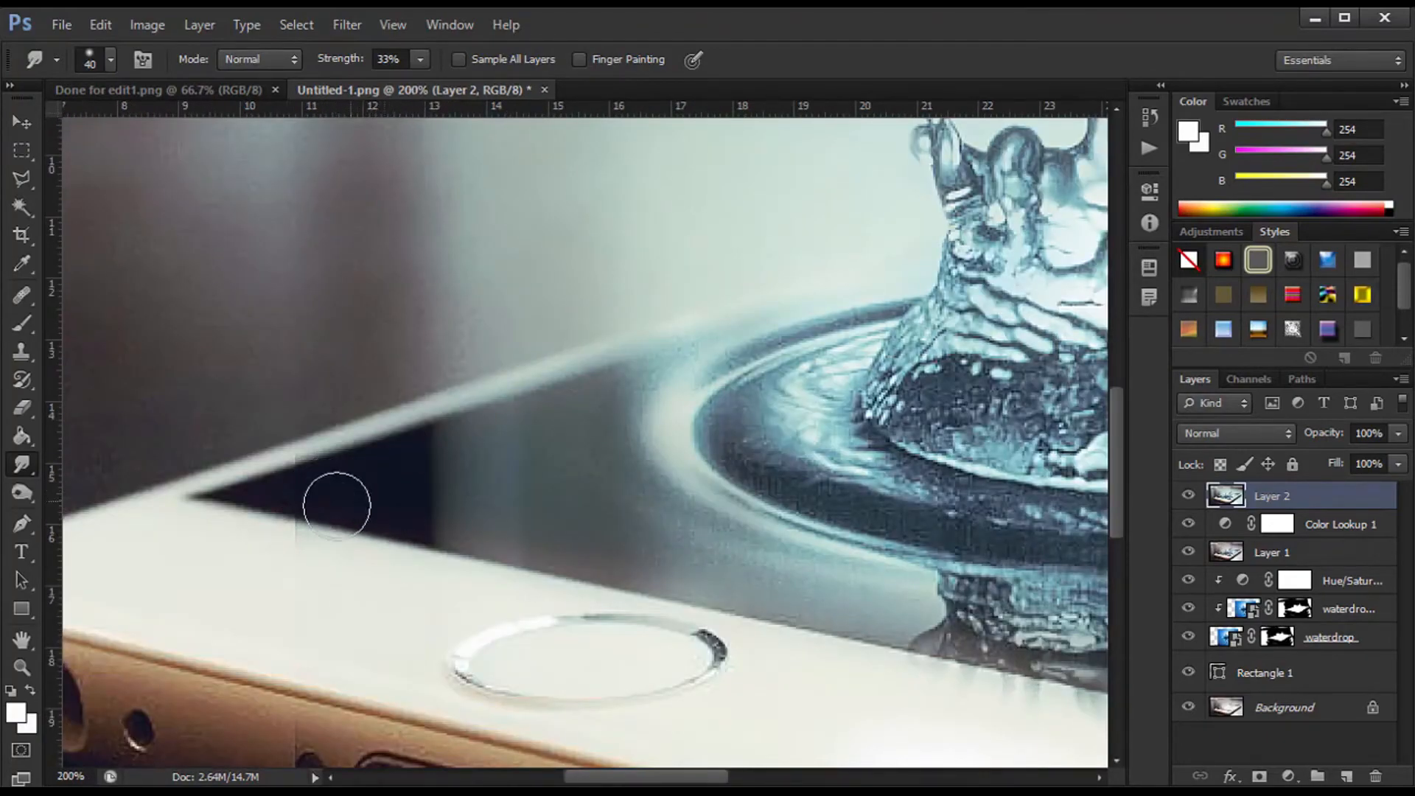
mouse_move(459, 488)
mouse_down()
mouse_move(357, 477)
mouse_move(386, 473)
mouse_up()
key(bracketleft)
key(bracketleft)
key(bracketleft)
mouse_move(398, 508)
mouse_down()
mouse_move(307, 496)
mouse_move(338, 481)
mouse_up()
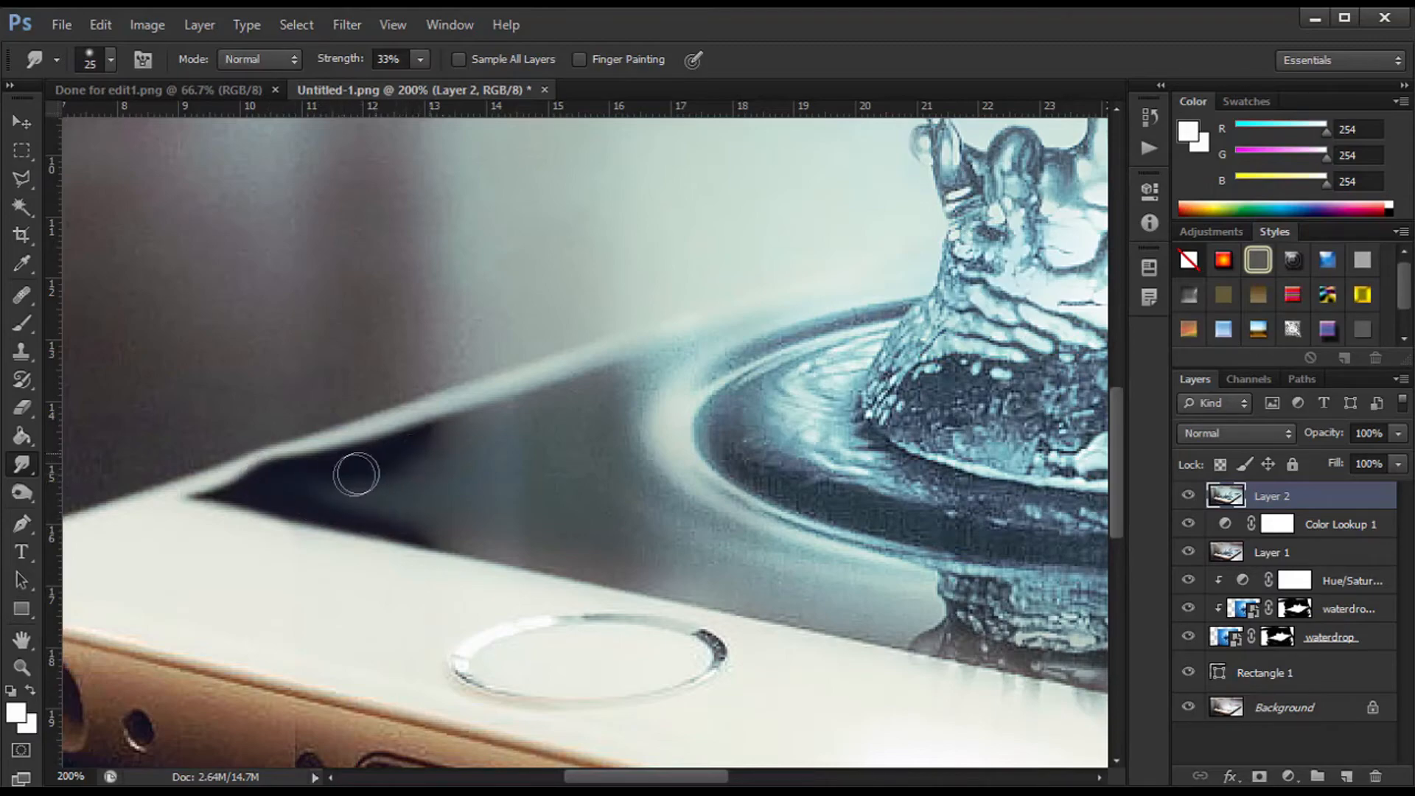
- Raise the Smudge tool's strength to 75% and blend the dark left corner of the phone's screen into the water
click(420, 59)
drag(420, 85, 471, 84)
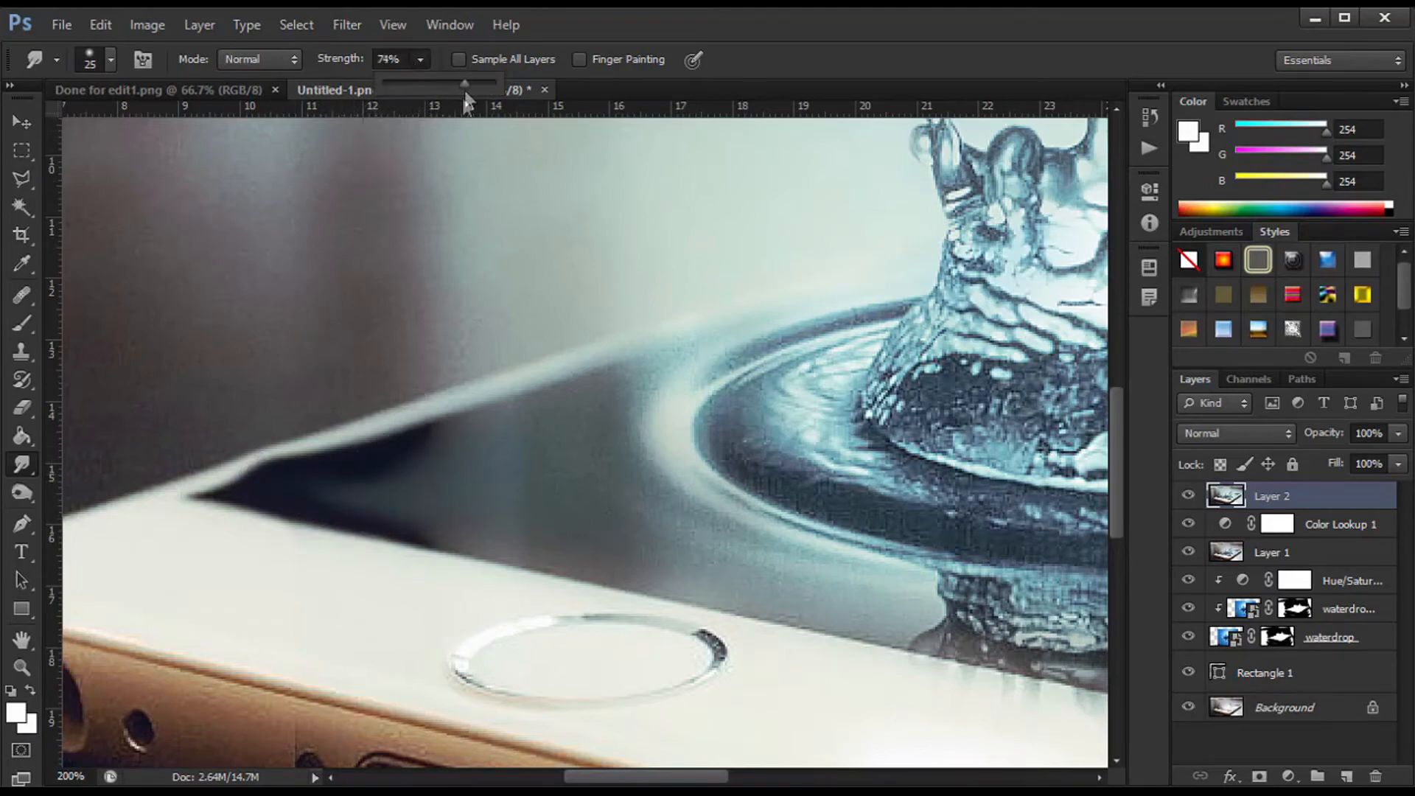
click(366, 471)
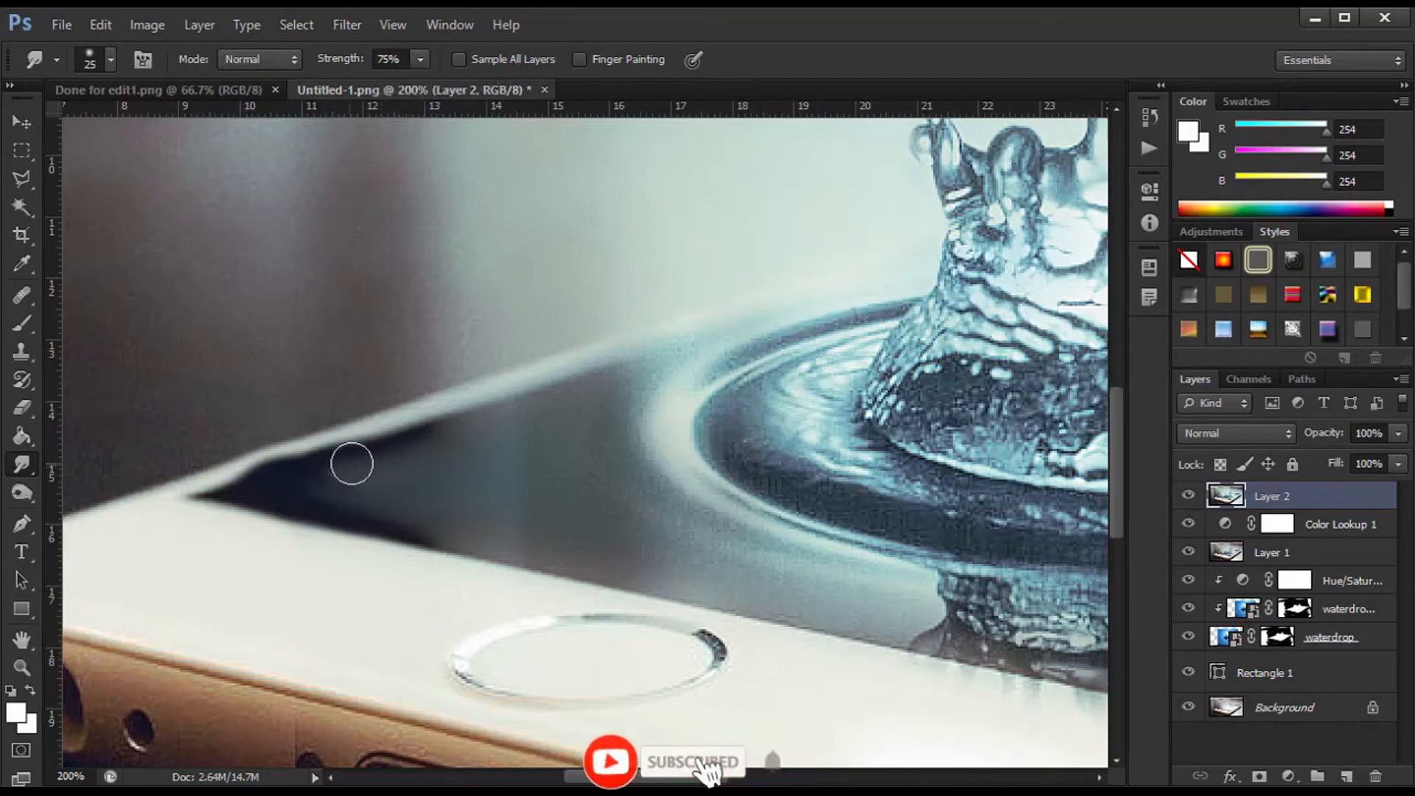
drag(424, 509, 243, 492)
mouse_move(430, 459)
mouse_down()
mouse_move(306, 465)
mouse_move(330, 467)
mouse_move(237, 492)
mouse_move(260, 492)
mouse_move(245, 453)
mouse_move(307, 433)
mouse_up()
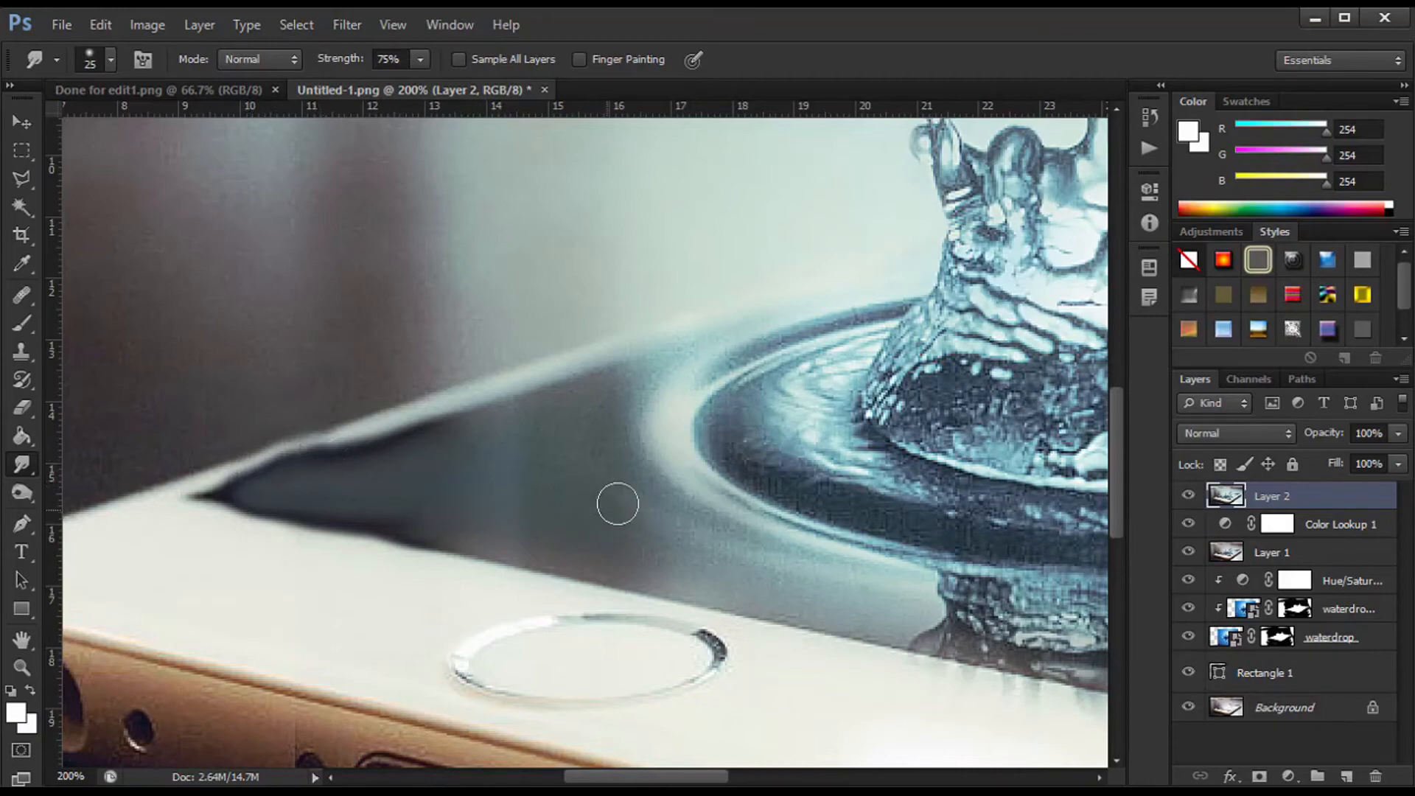
- Smudge the blue water across the hard vertical edge into the far right corner of the phone's screen
key(space)
drag(592, 474, 250, 443)
drag(707, 413, 435, 531)
drag(601, 414, 553, 532)
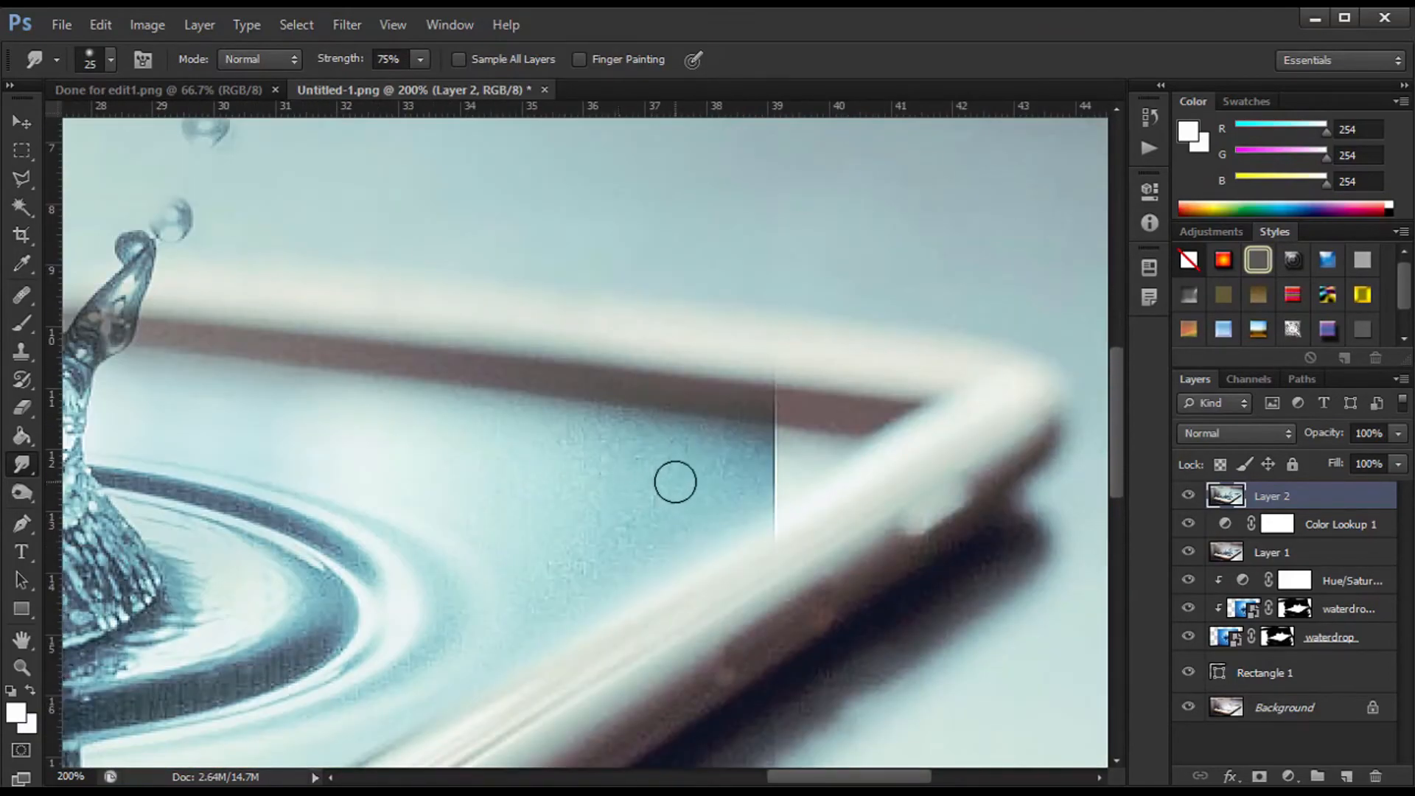
mouse_move(804, 437)
mouse_down()
mouse_move(745, 421)
mouse_move(828, 433)
mouse_move(834, 458)
mouse_move(849, 455)
mouse_move(811, 477)
mouse_move(850, 445)
mouse_move(769, 489)
mouse_up()
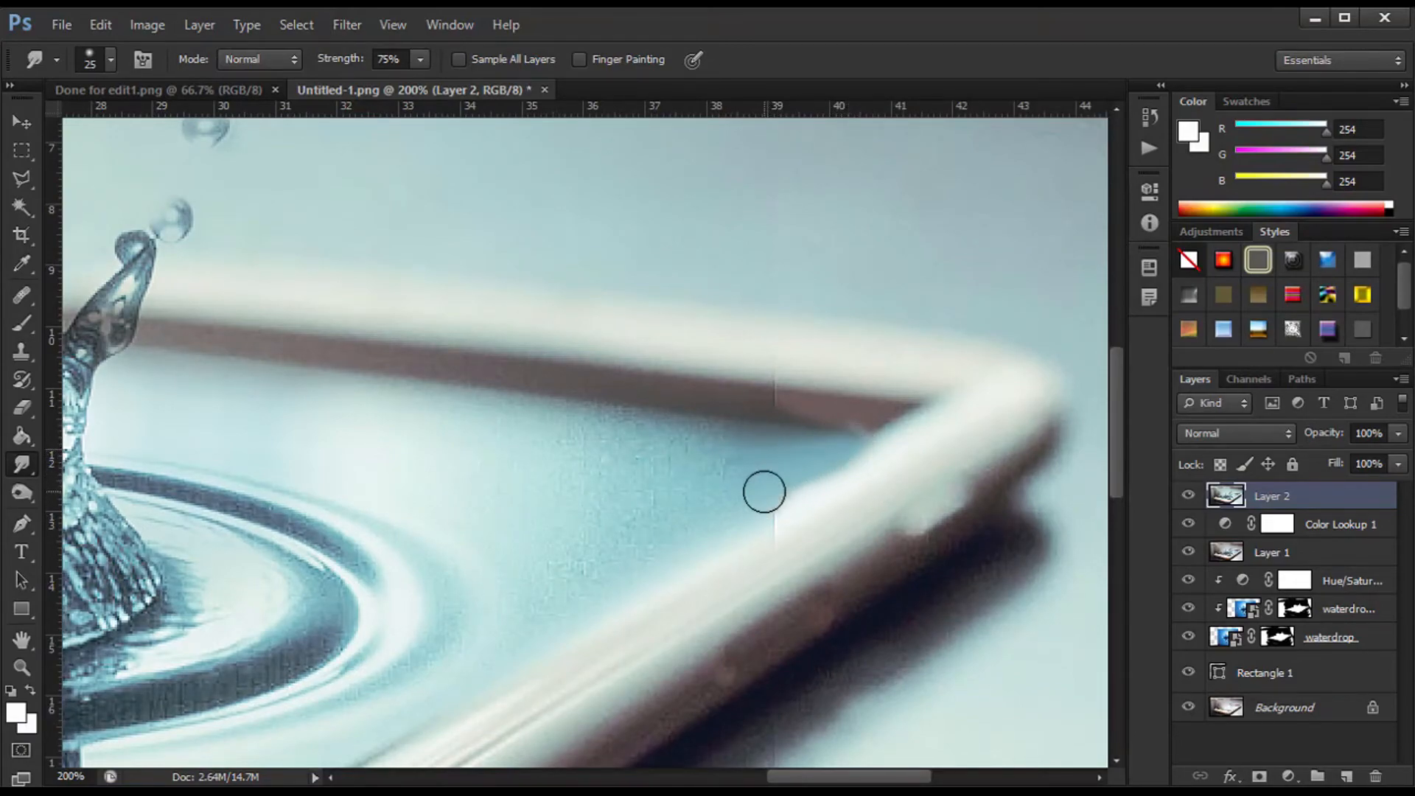
key(ctrl+minus)
key(ctrl+minus)
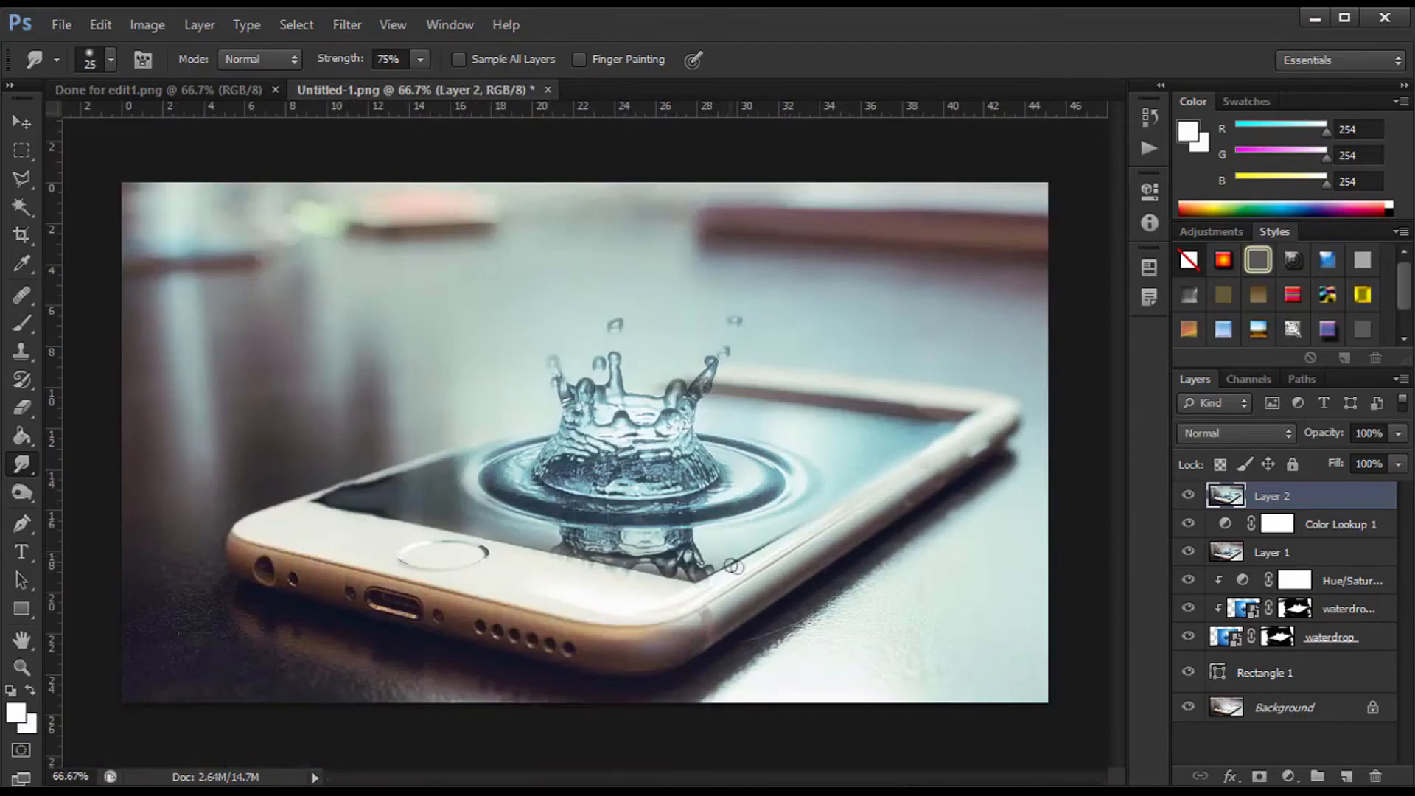